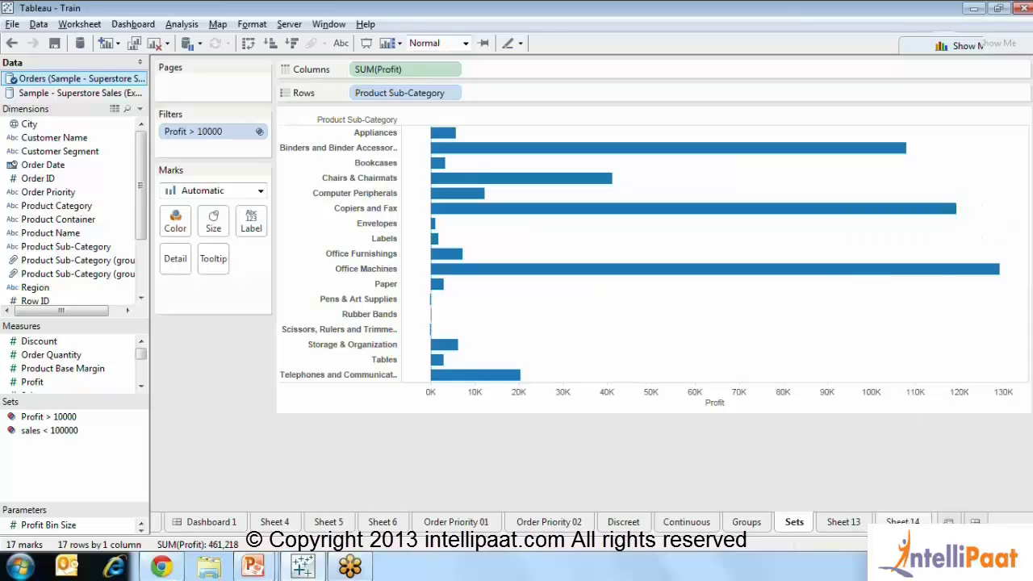
On Sheet 14, drag the sales < 100000 filter off the Profit by Customer Segment chart.
click(928, 521)
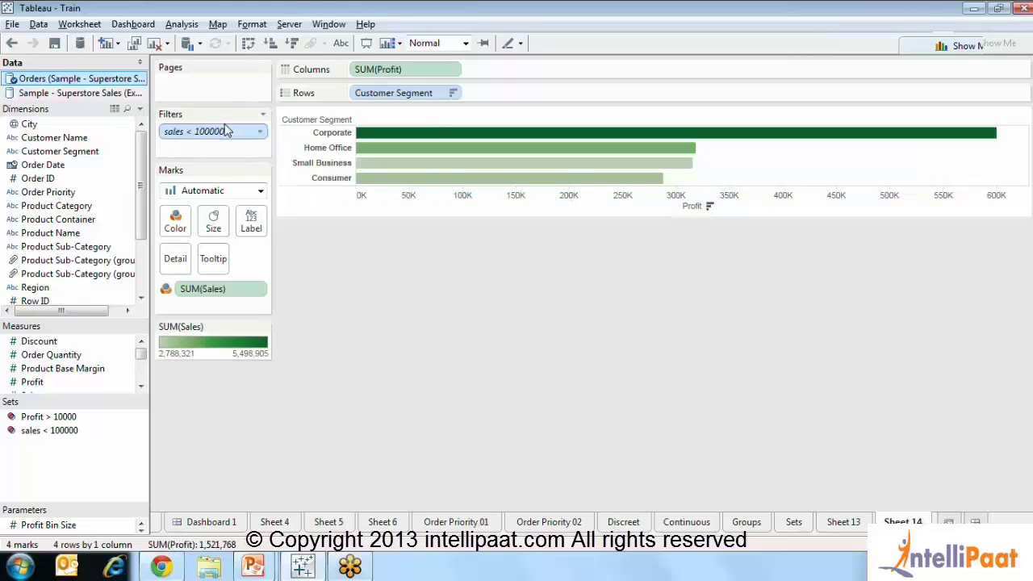
drag(226, 131, 443, 358)
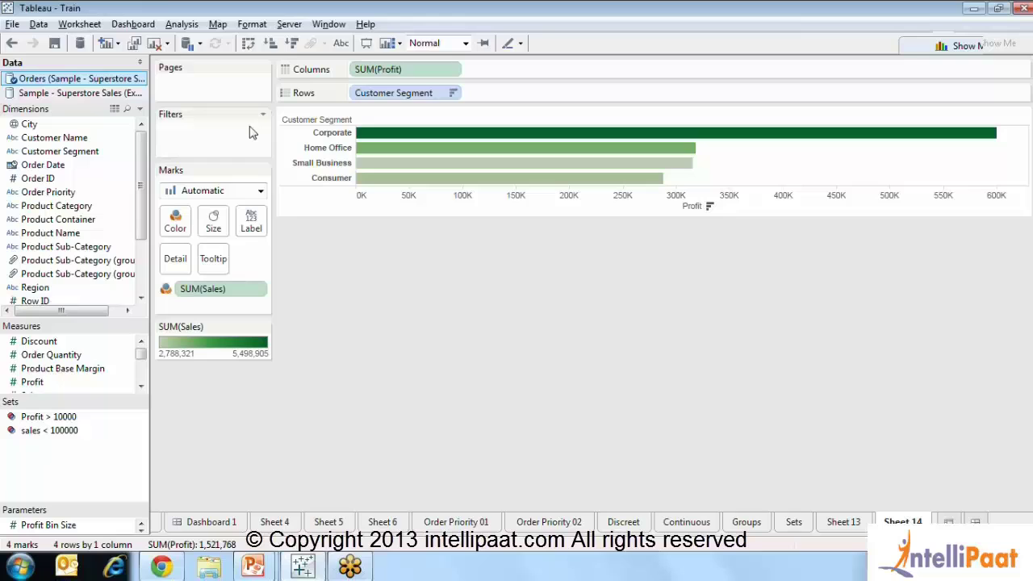
mouse_move(142, 230)
mouse_down()
mouse_move(143, 287)
mouse_move(145, 226)
mouse_up()
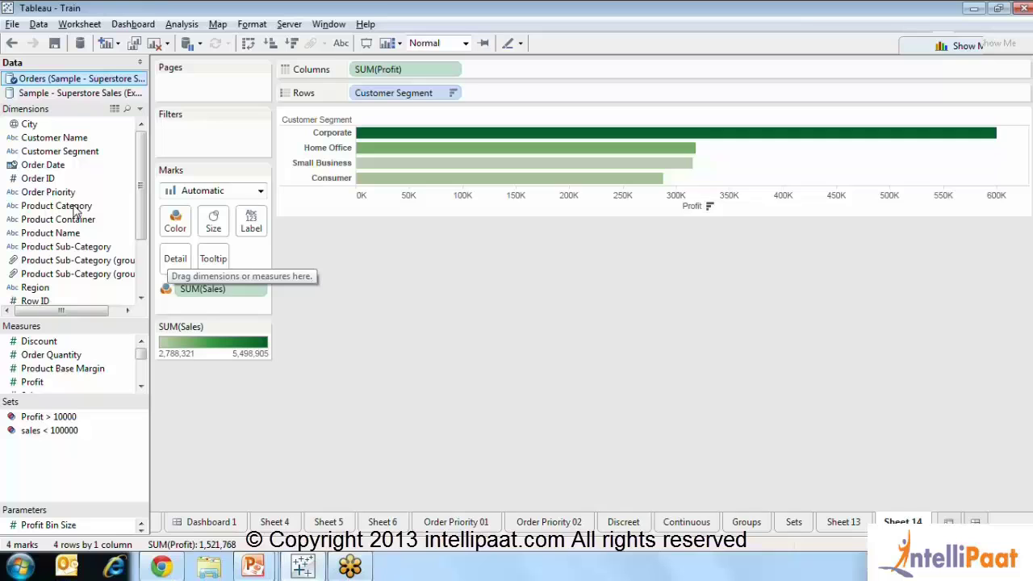
Try creating a calculated field from the Analysis menu, then cancel the empty editor.
click(182, 24)
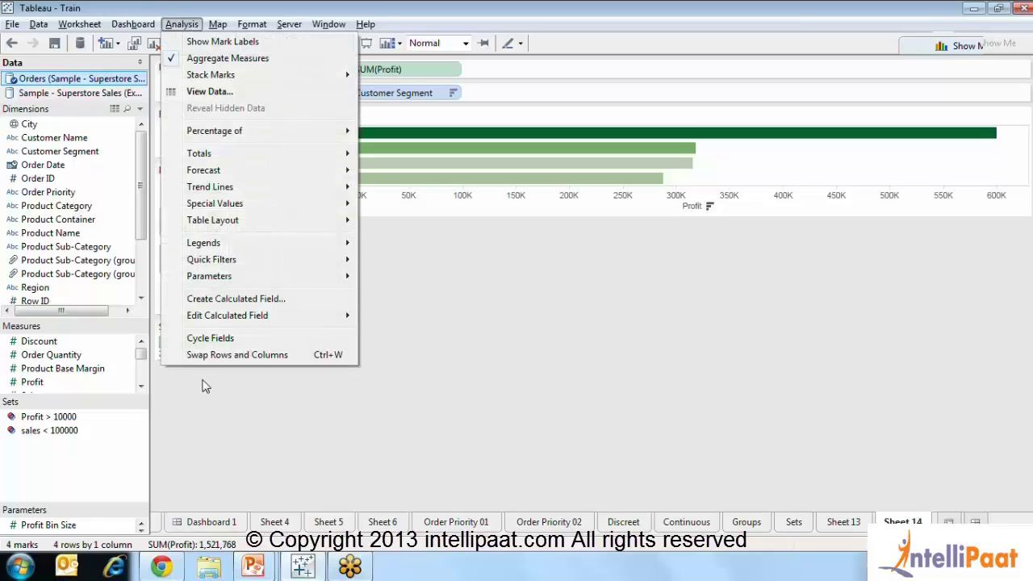
click(229, 300)
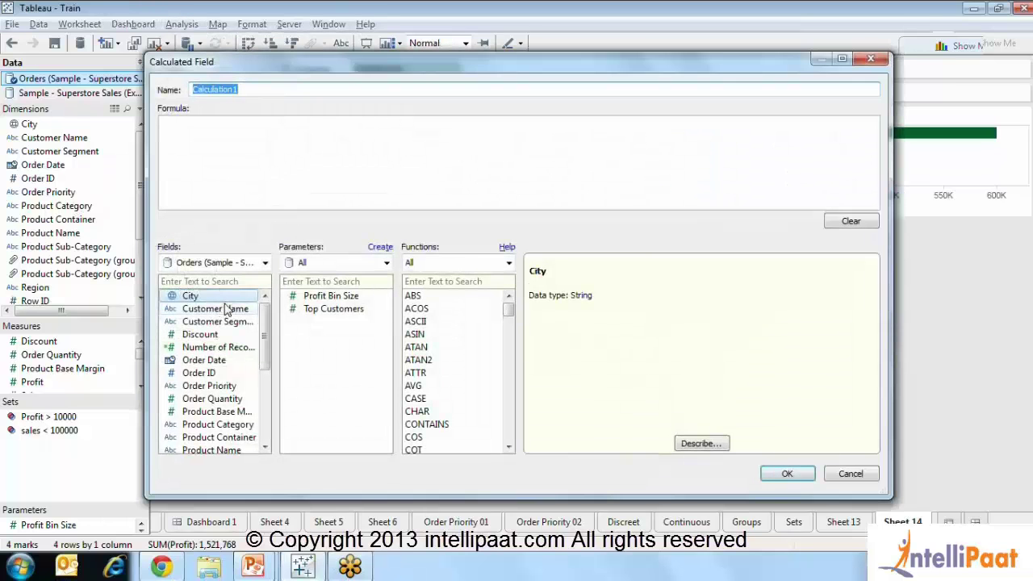
click(849, 474)
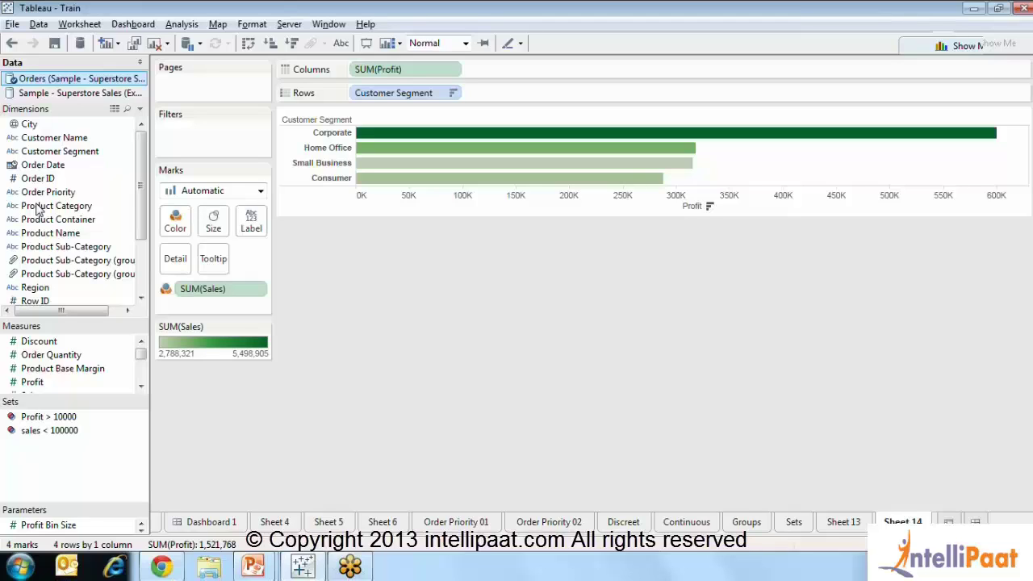
click(142, 386)
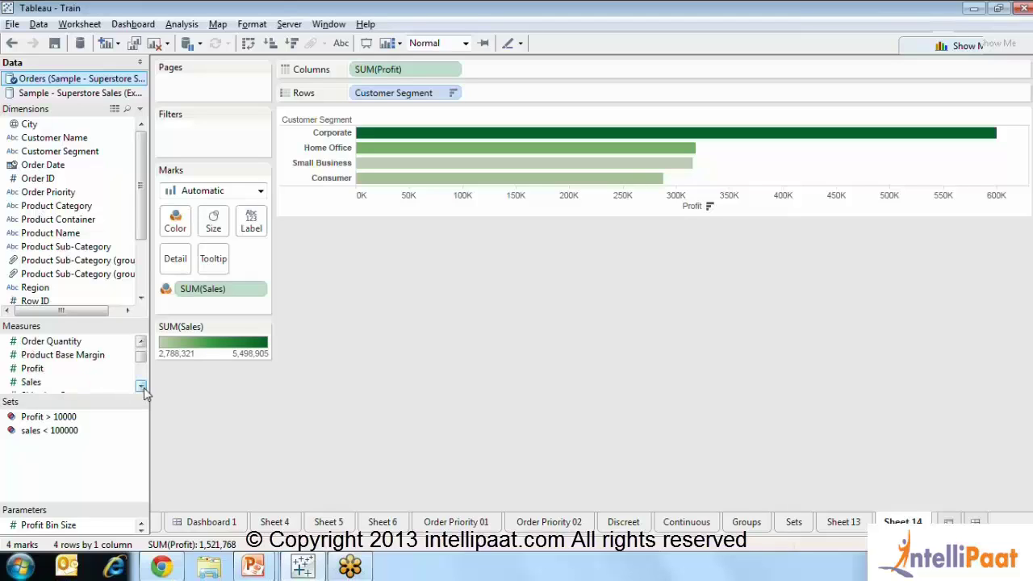
Create a calculated field from the Profit measure, prefilled with the formula [Profit].
click(31, 369)
right_click(29, 367)
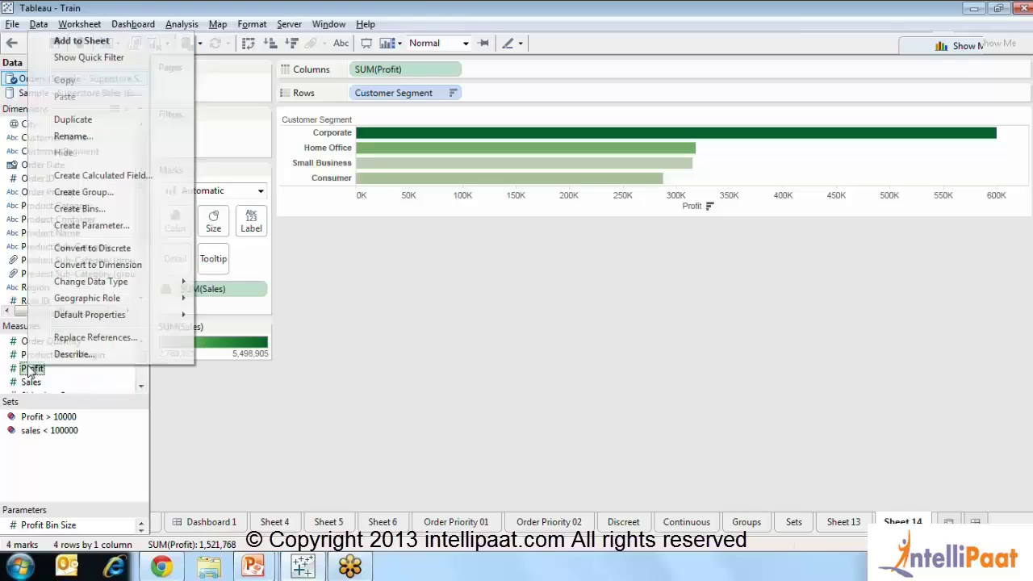
click(97, 175)
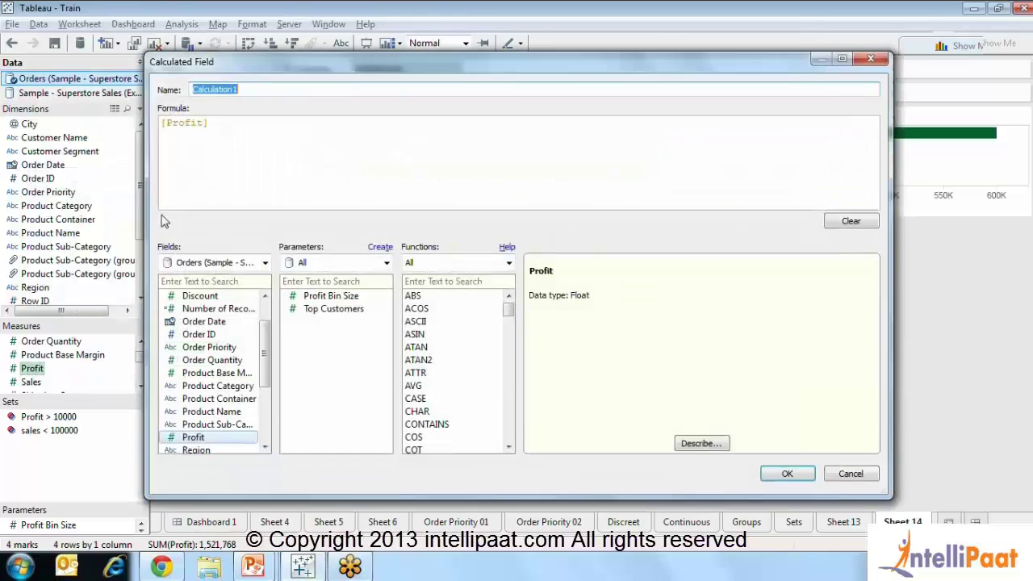
click(212, 124)
double_click(212, 124)
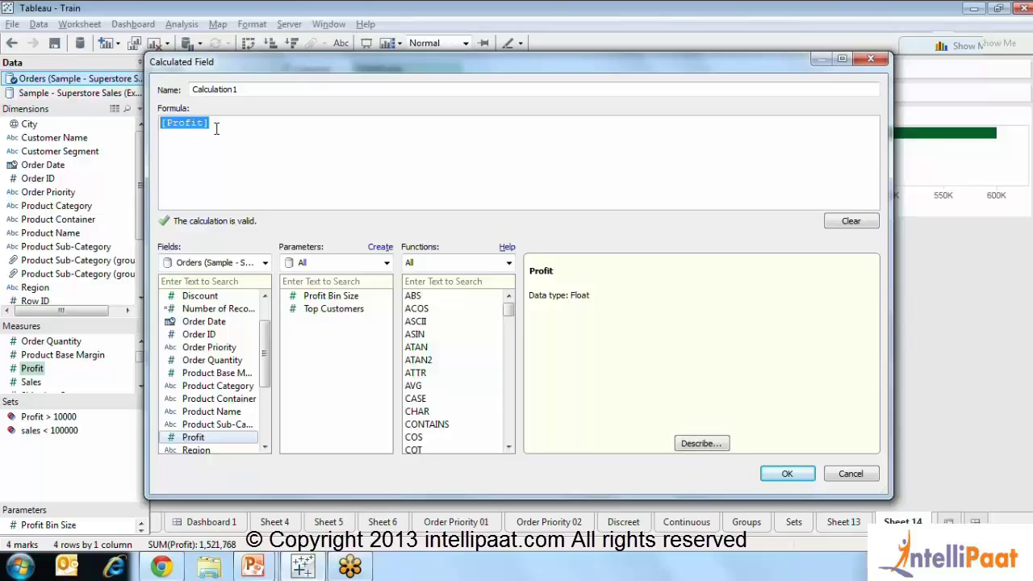
click(218, 127)
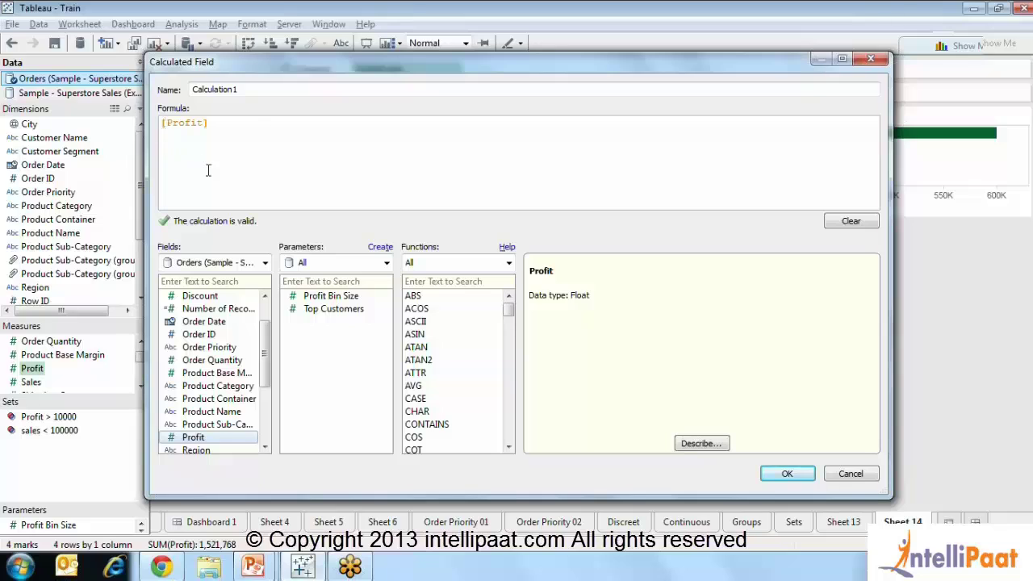
Rename Calculation1 to 'Profit Calculated Field', leaving the formula as [Profit].
drag(241, 89, 194, 90)
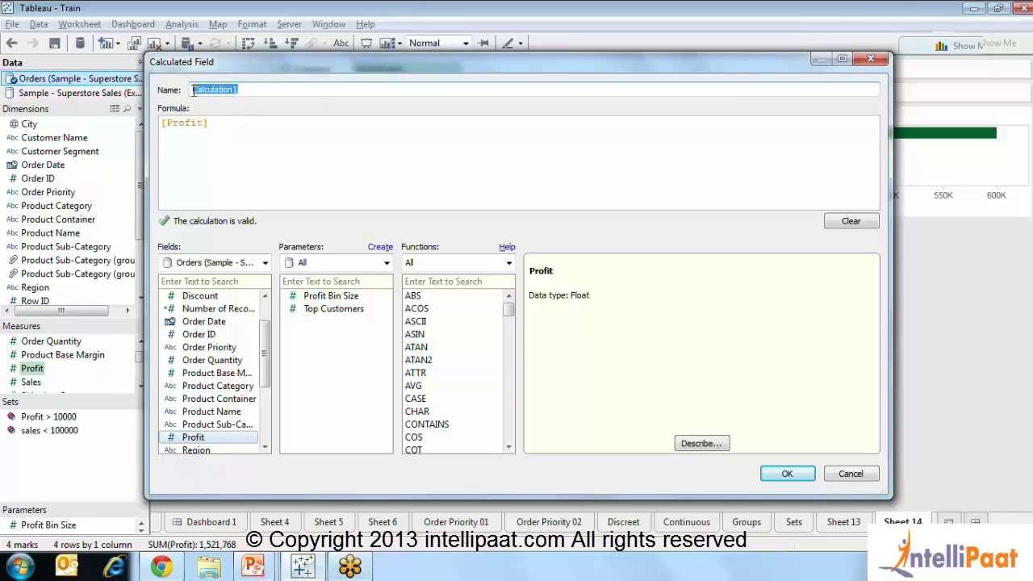
text(Profit)
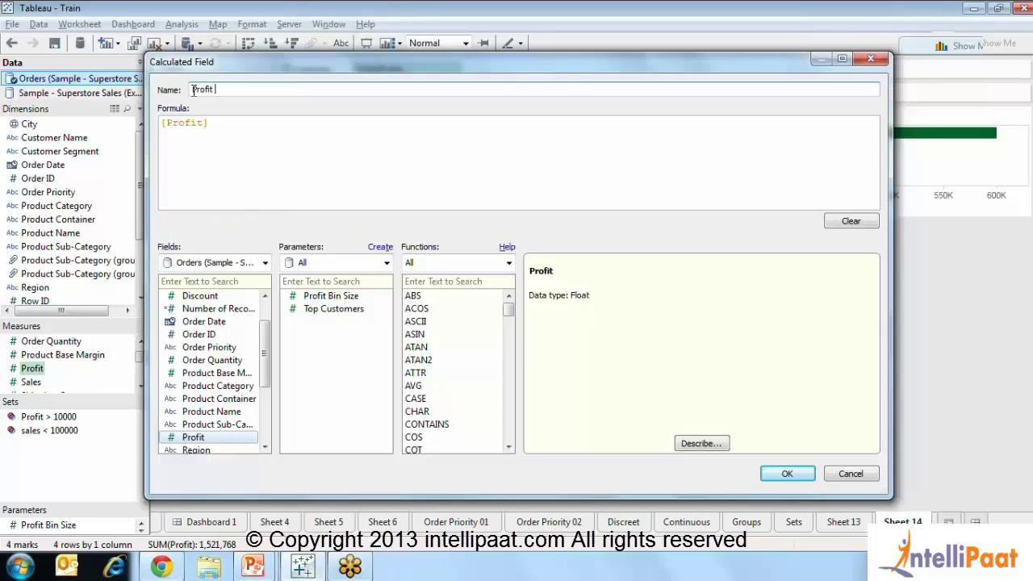
text( Calculated /)
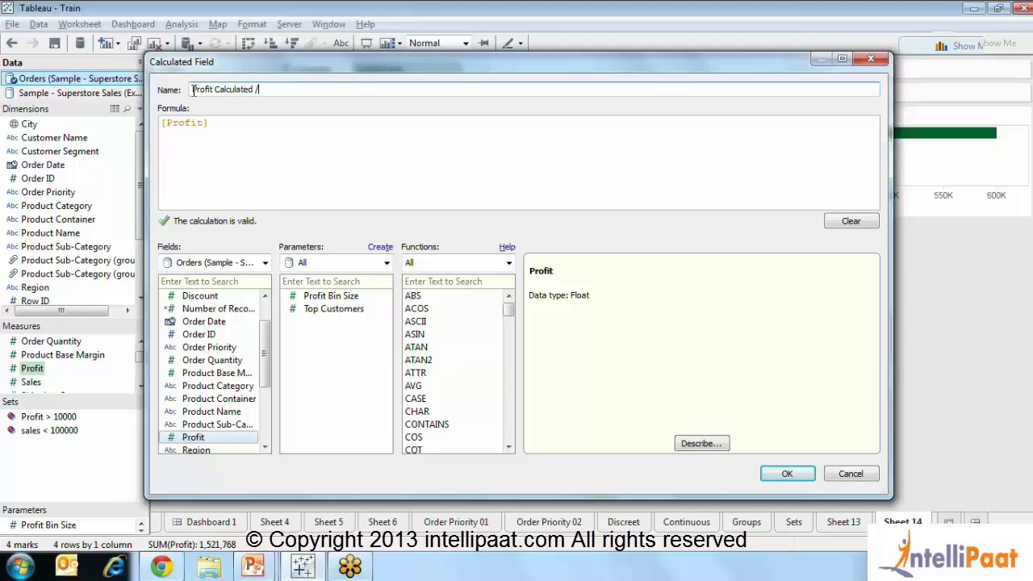
key(BackSpace)
text(Field)
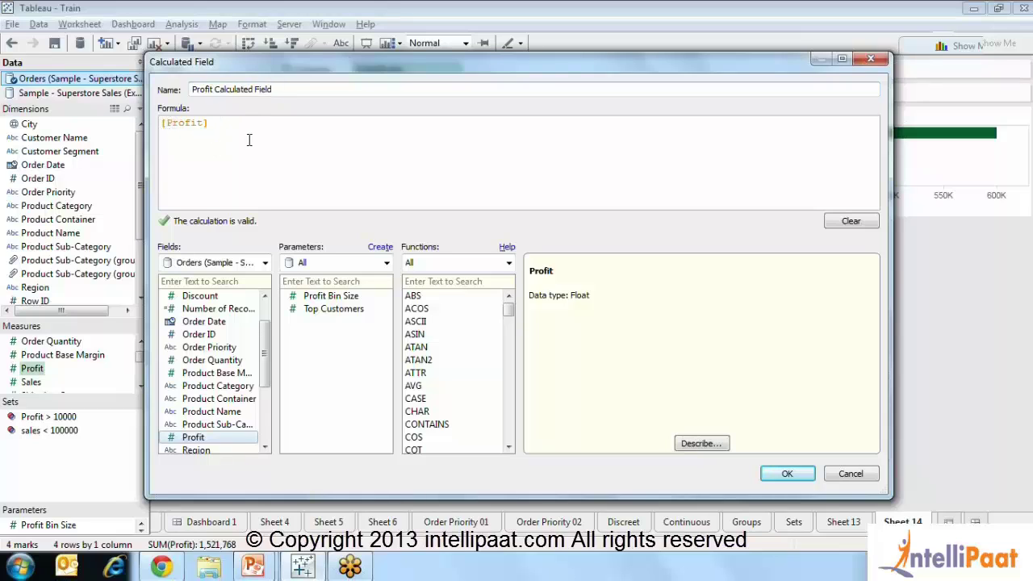
text(if)
key(BackSpace)
key(BackSpace)
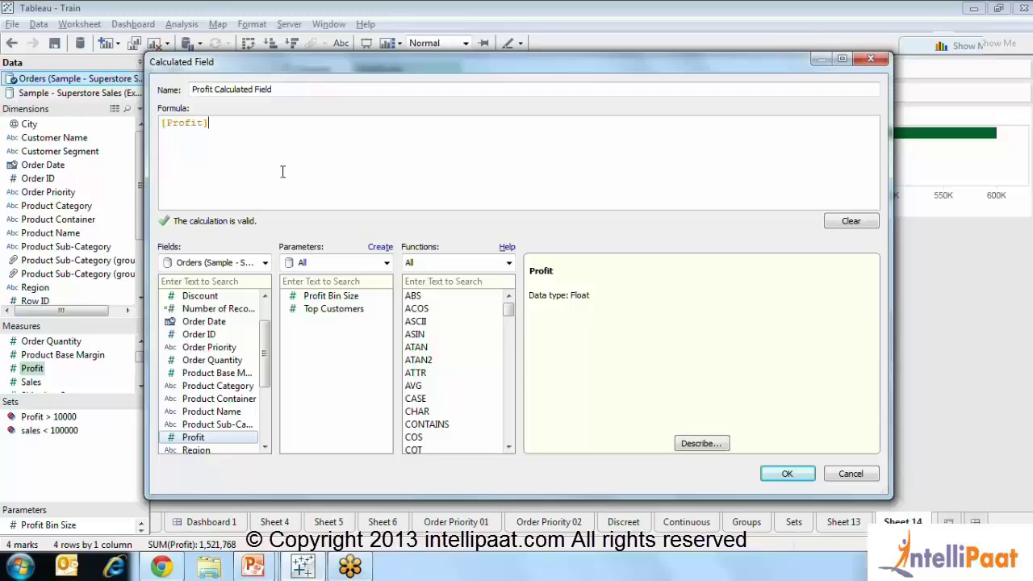
Filter the function list to Number functions and read entries such as ACOS.
click(509, 263)
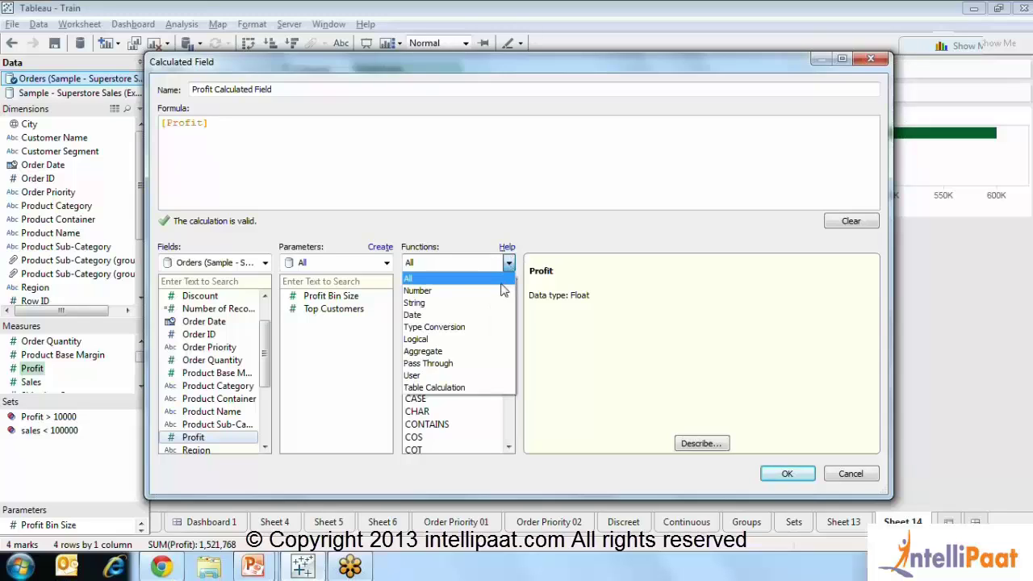
click(501, 283)
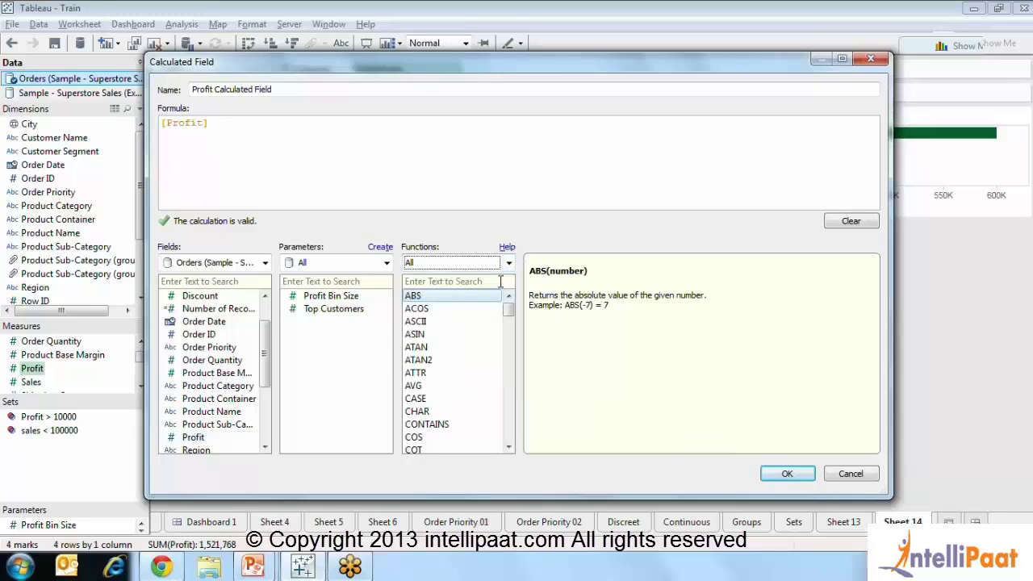
click(461, 265)
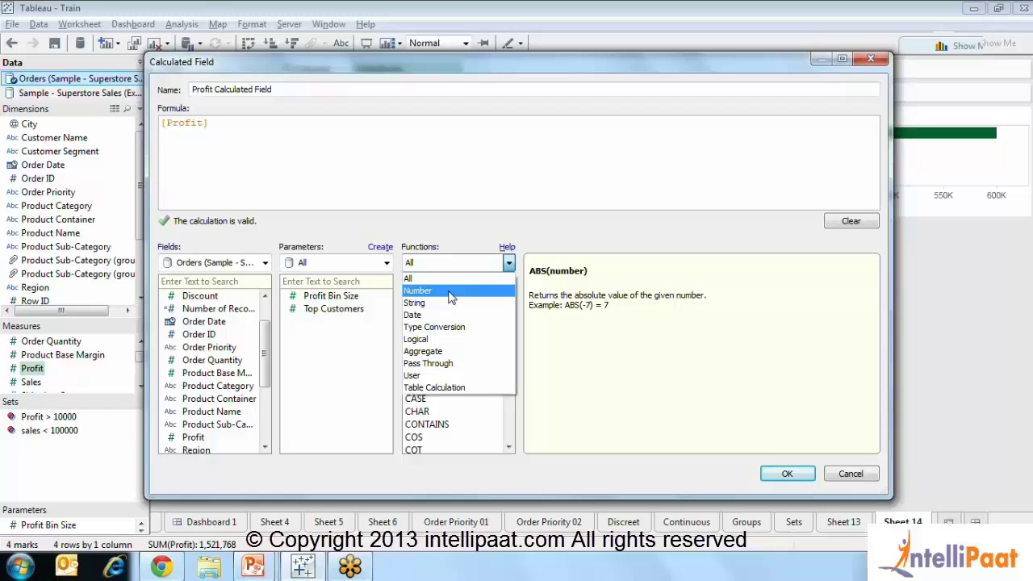
click(450, 291)
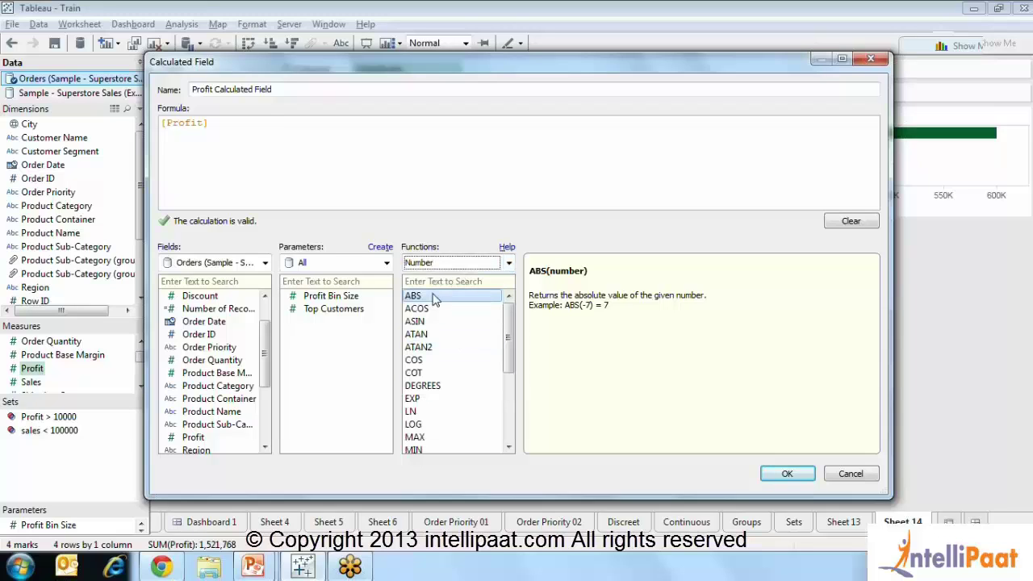
click(432, 294)
key(Down)
key(Down)
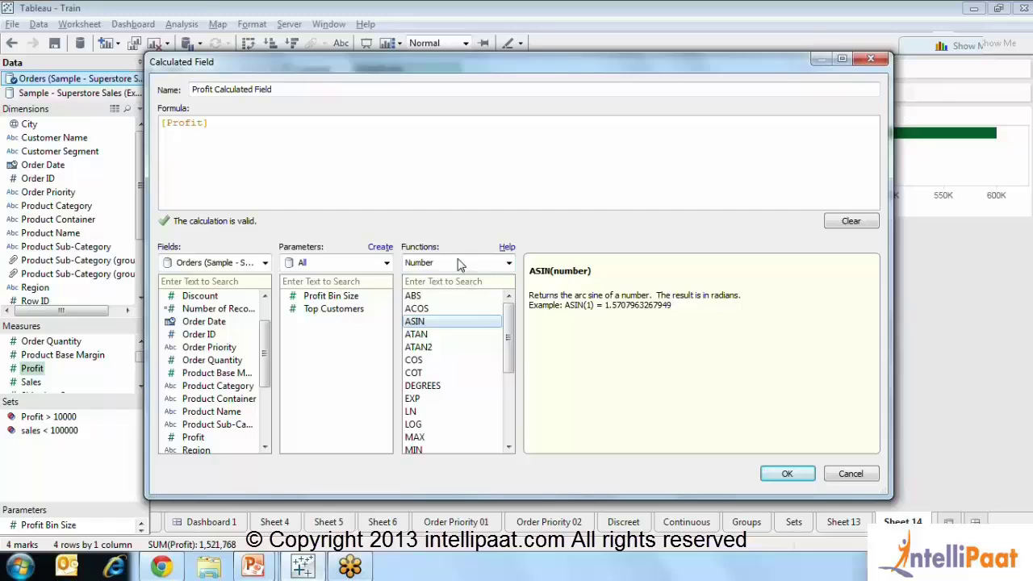
Browse the String, Date, Type Conversion and Aggregate categories, then settle on Logical.
click(452, 262)
key(Up)
key(Up)
key(Up)
key(Up)
key(Up)
key(Up)
key(Up)
key(Up)
key(Up)
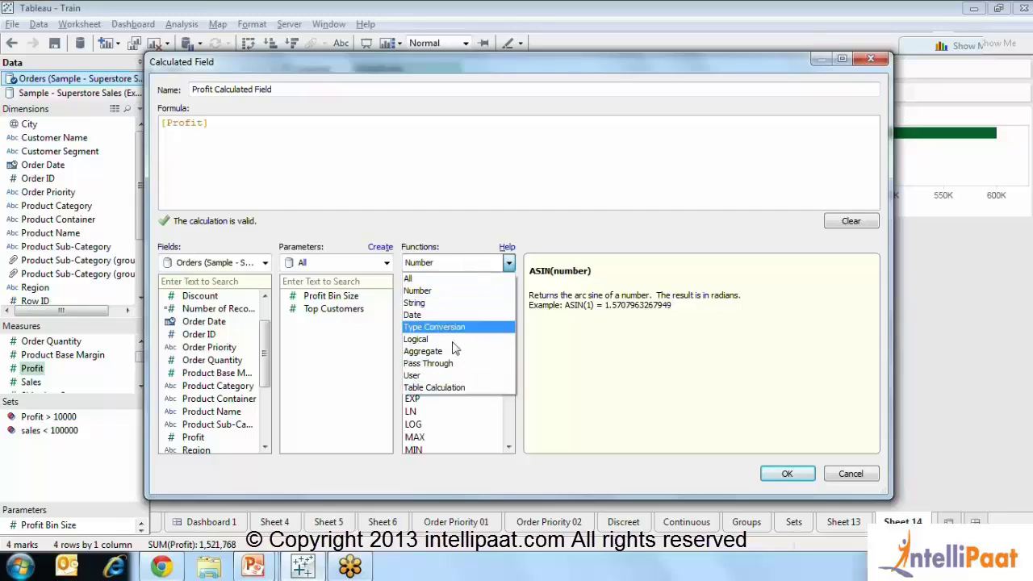
click(426, 305)
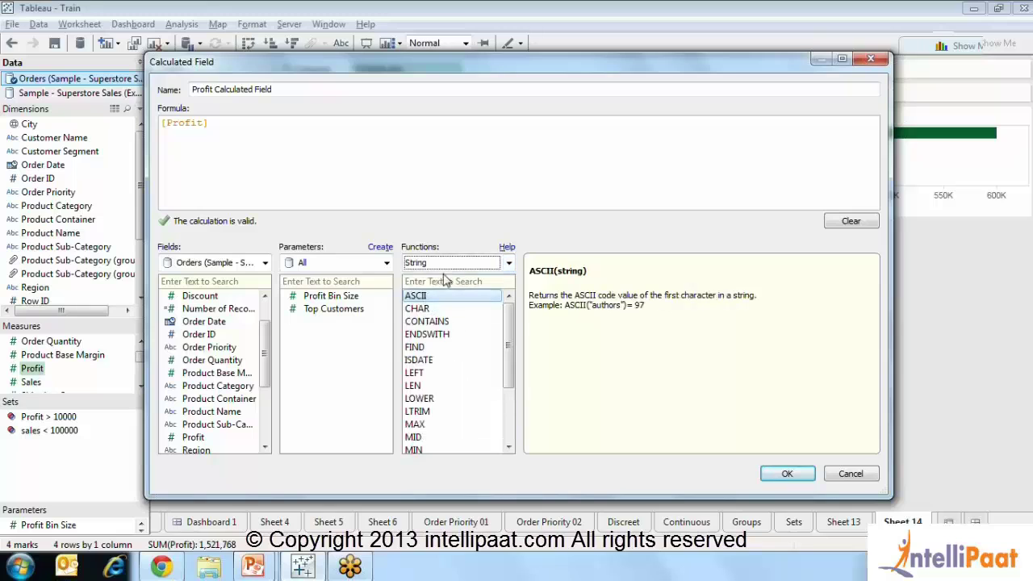
click(449, 263)
click(414, 315)
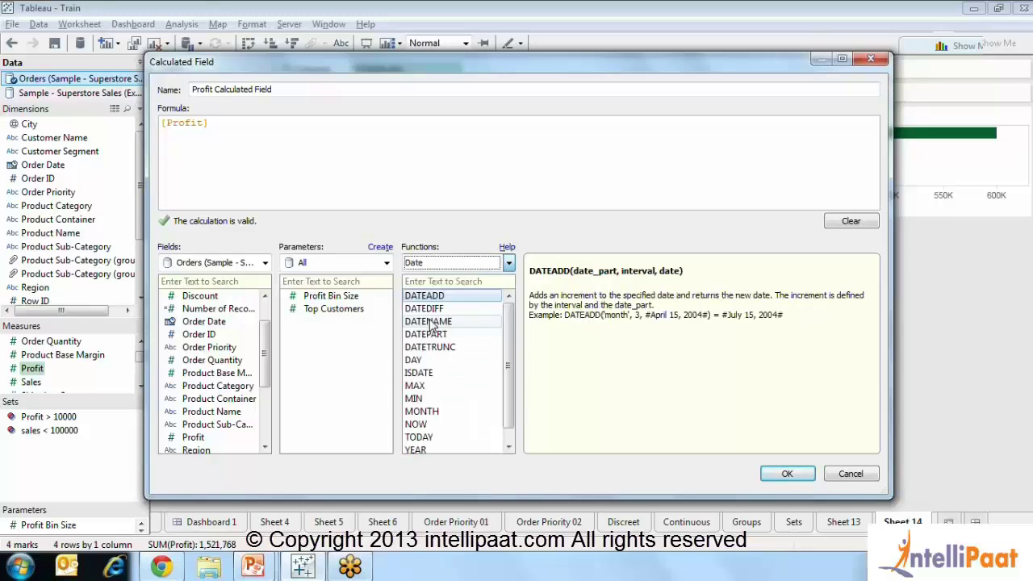
click(454, 266)
click(440, 327)
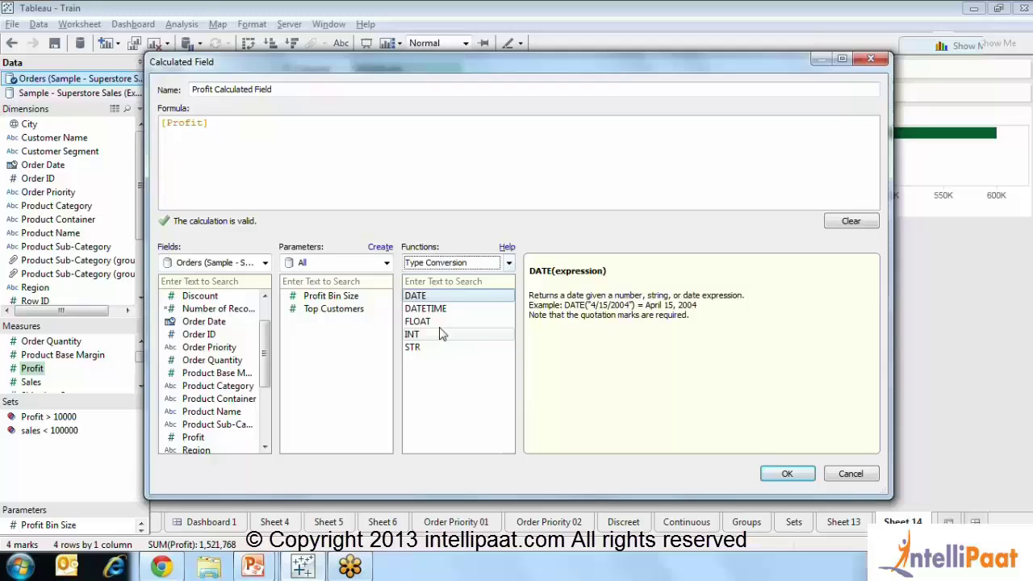
click(449, 268)
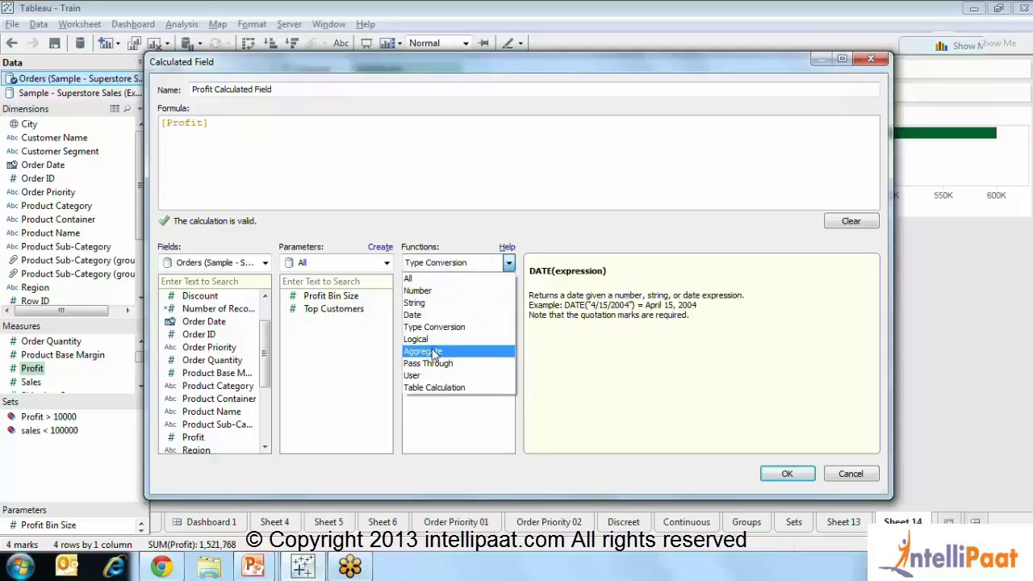
click(434, 352)
click(451, 271)
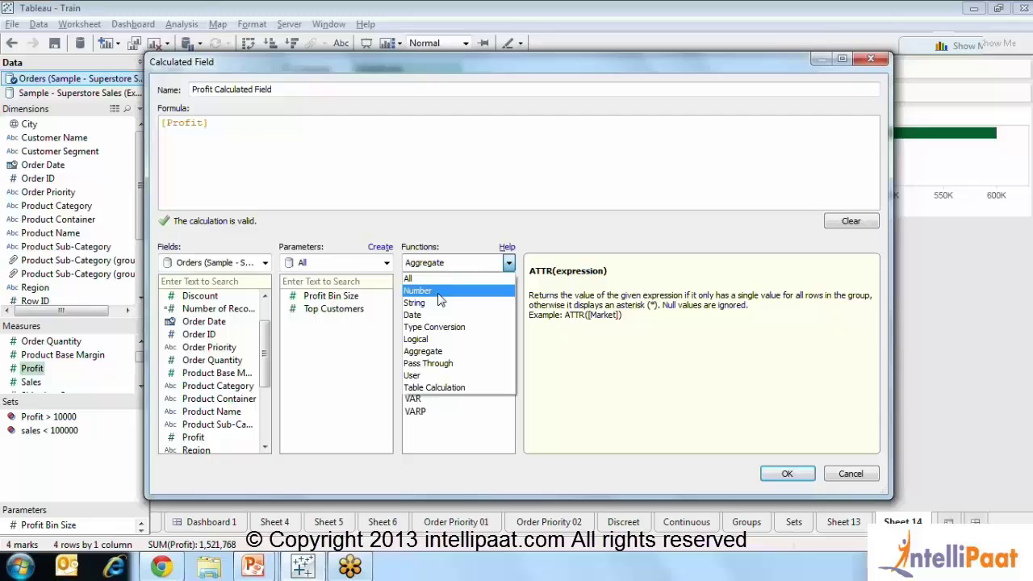
click(420, 340)
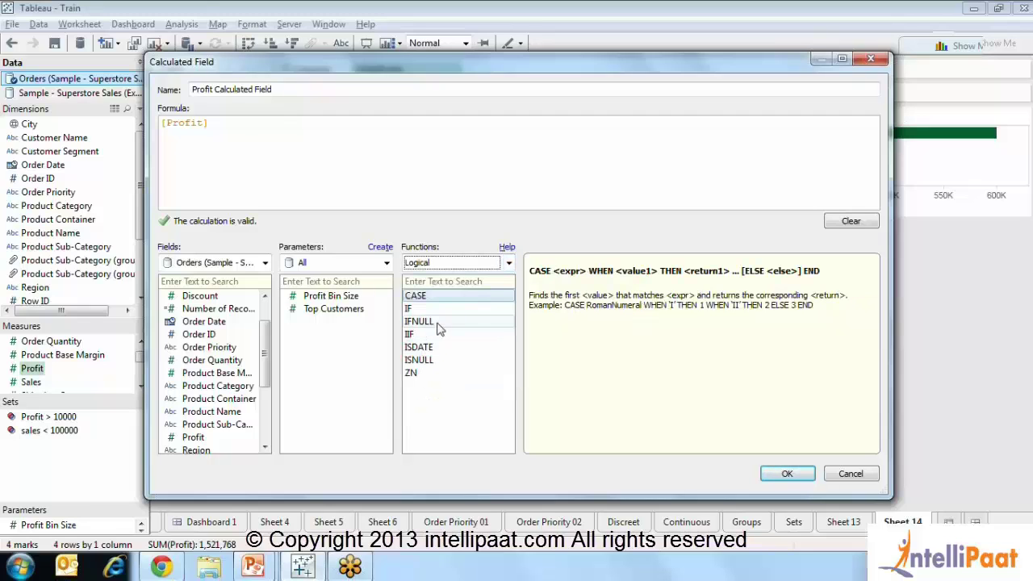
Write the formula IF [Profit] > 1000000 THEN ">1000000" ELSE "No" END.
click(214, 125)
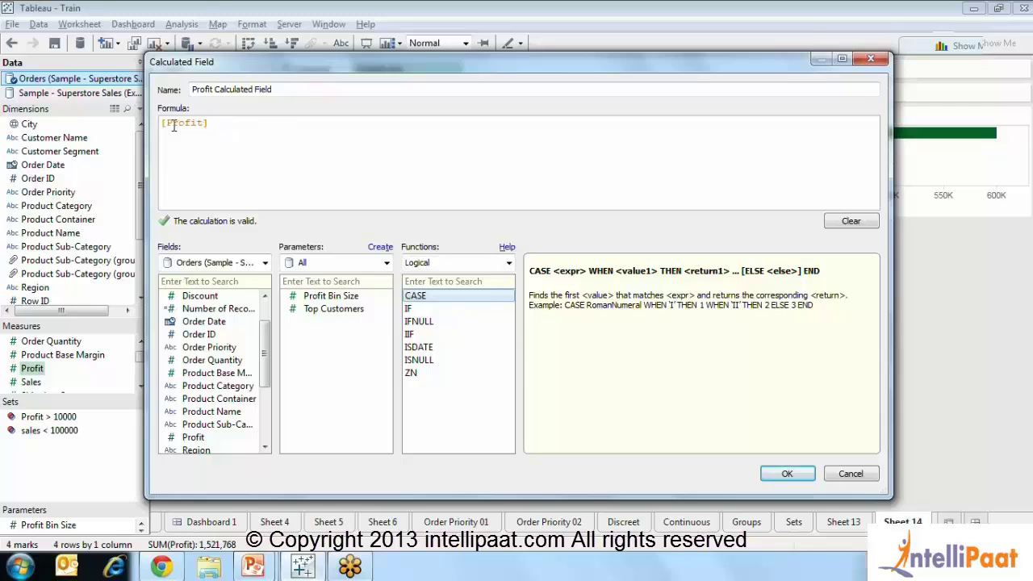
double_click(408, 308)
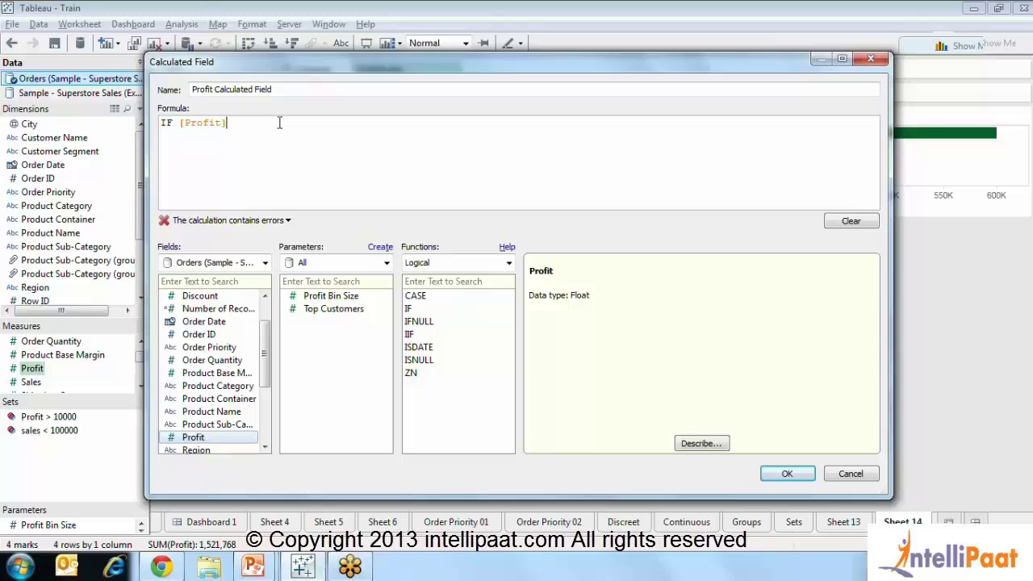
text(> )
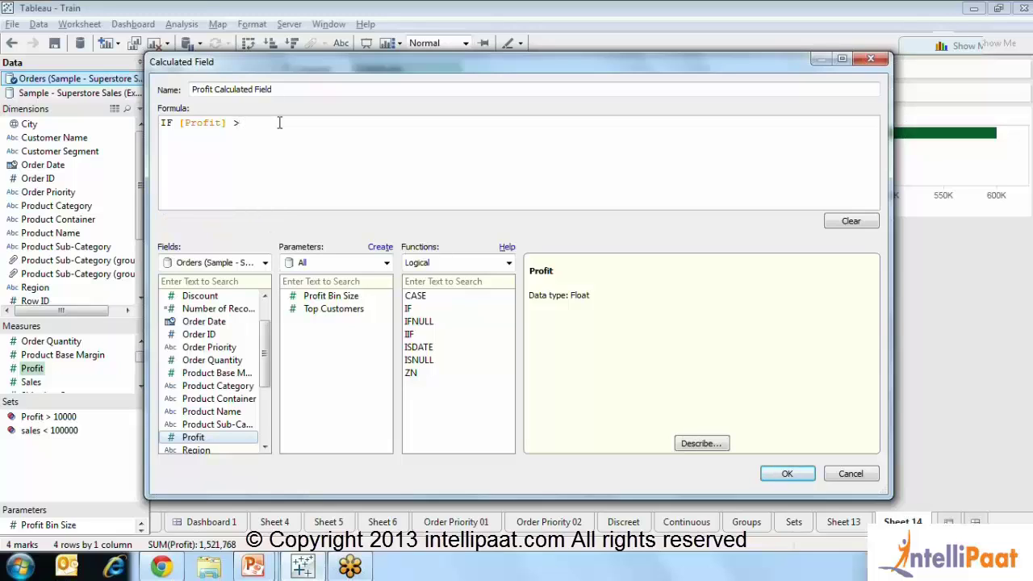
text(1000000 THE)
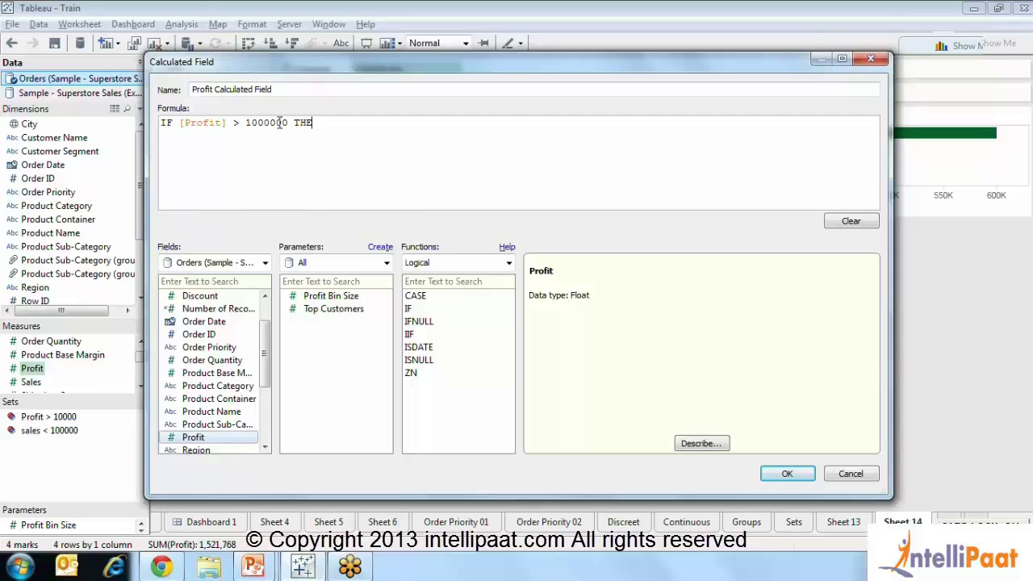
text(N ')
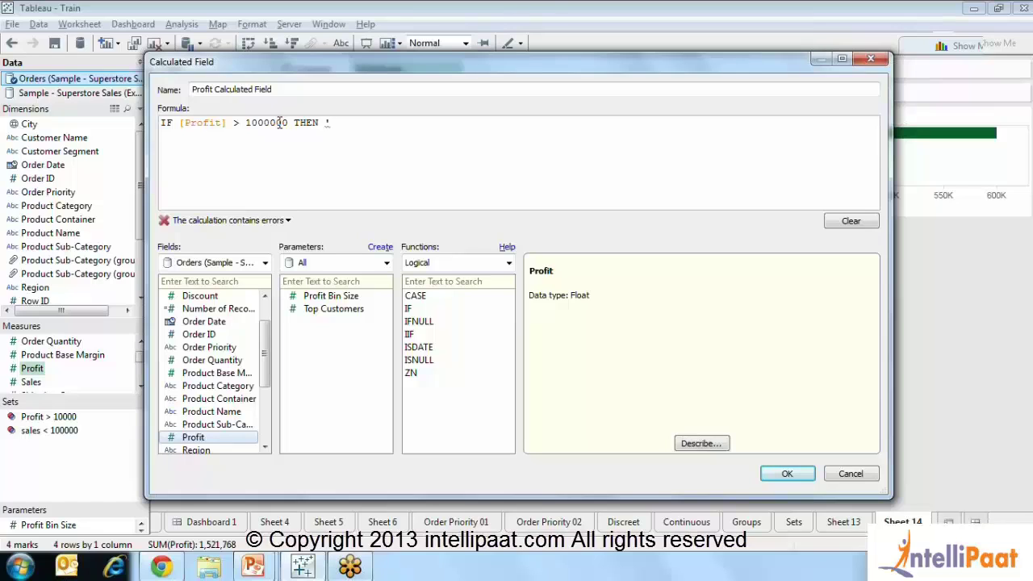
text(>1)
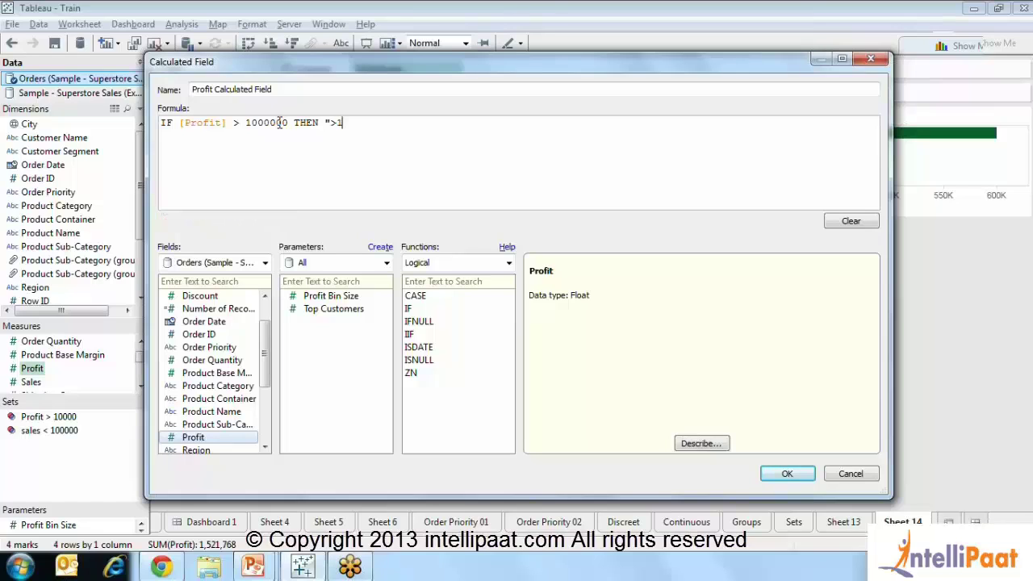
text(0000)
key(BackSpace)
key(BackSpace)
text(000000" )
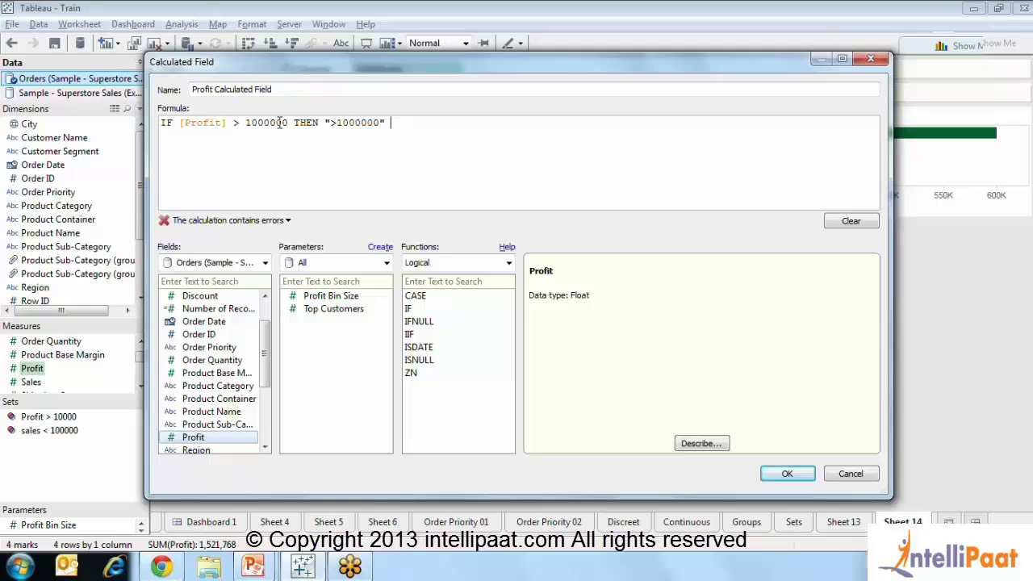
text(ES)
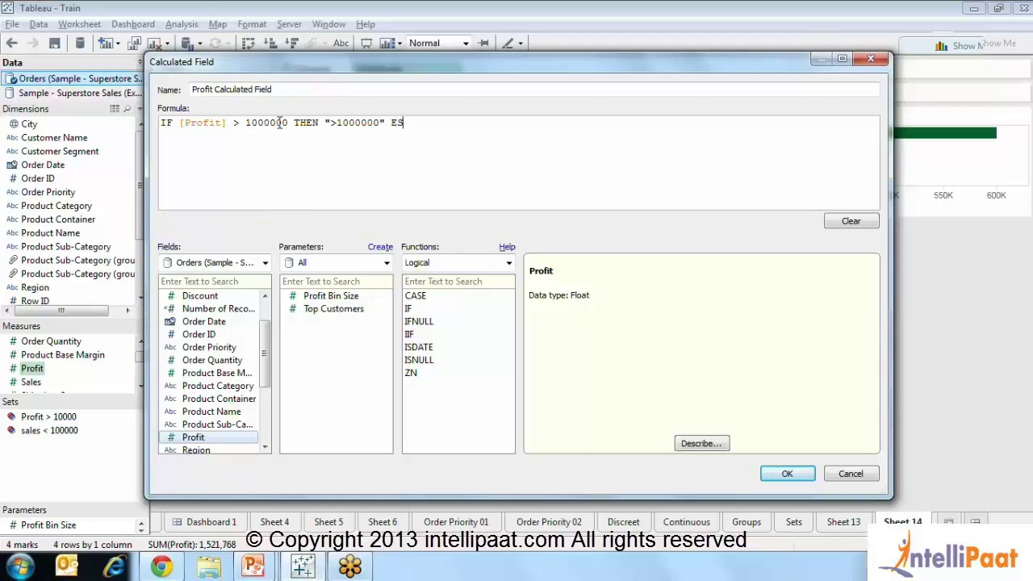
key(BackSpace)
text(LSE)
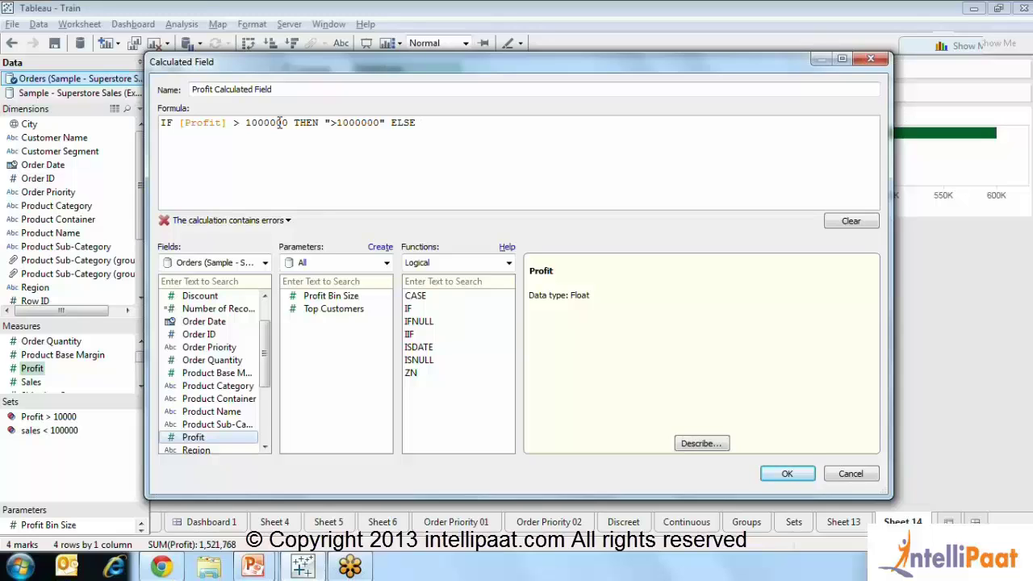
text("r)
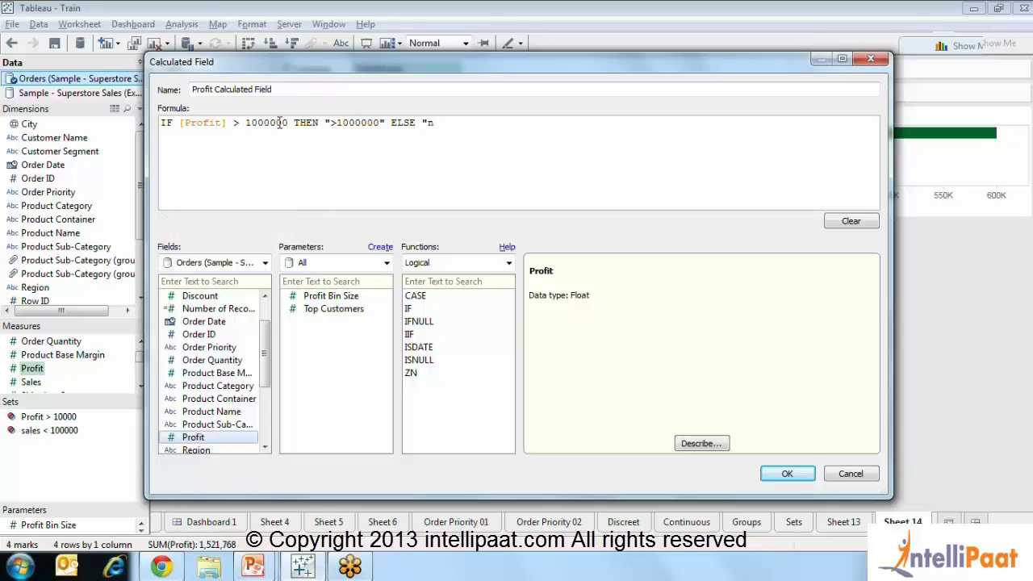
key(BackSpace)
key(BackSpace)
text(No" END)
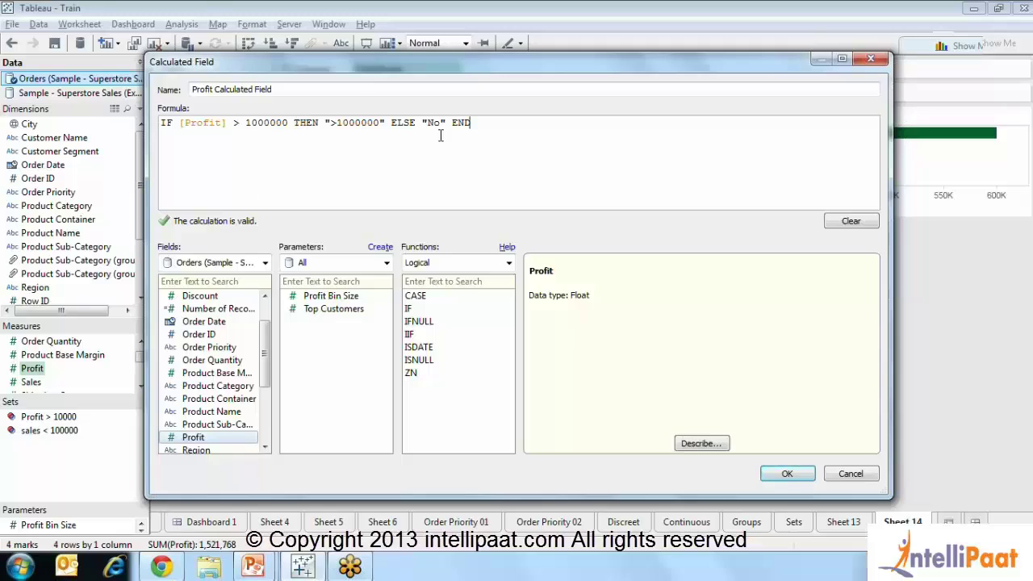
Check the ">1000000" and "No" result strings in the formula.
drag(442, 123, 434, 123)
click(326, 123)
drag(327, 123, 391, 125)
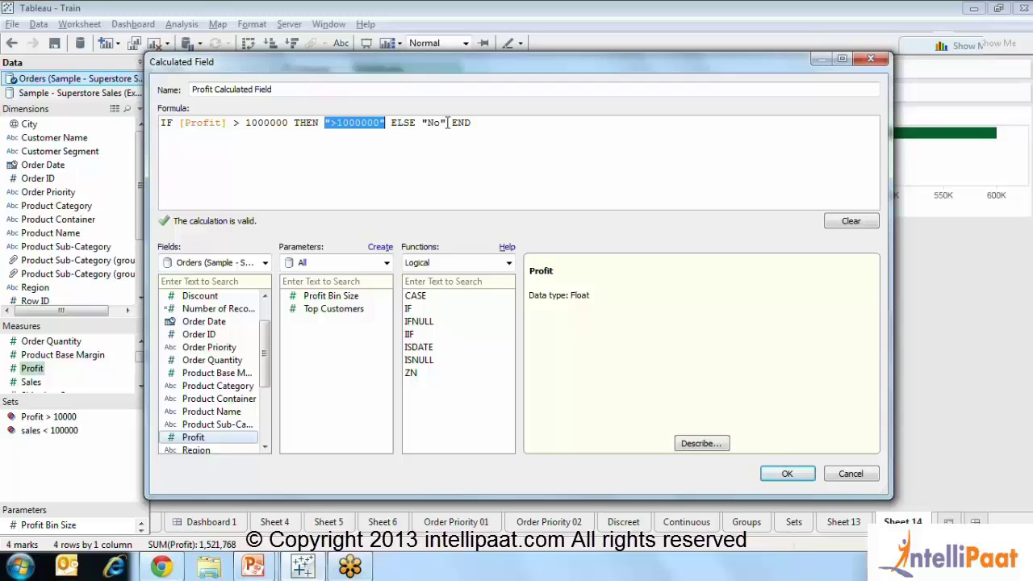
click(675, 154)
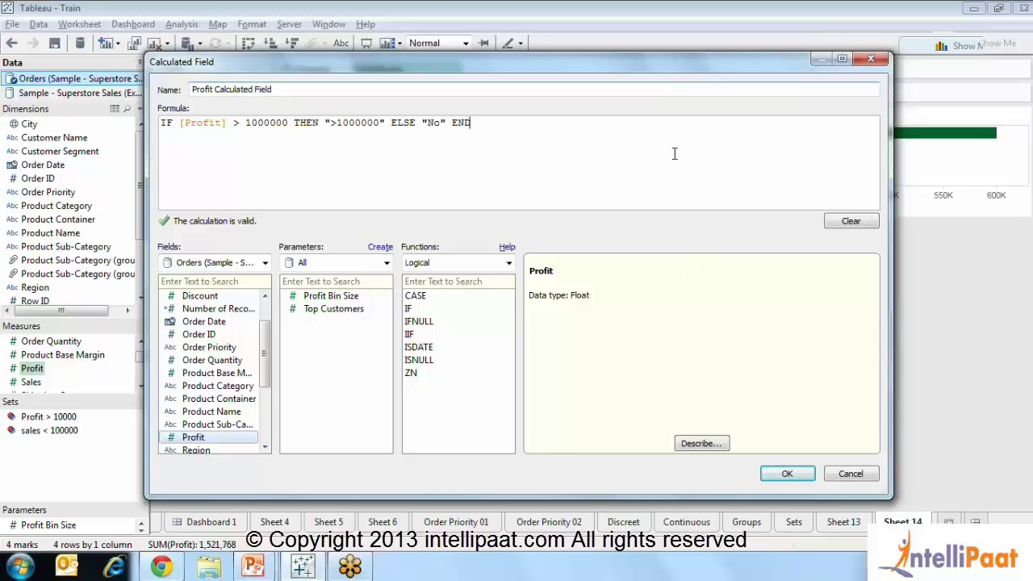
Save the calculation and select Profit Calculated Field in the Dimensions list.
click(783, 474)
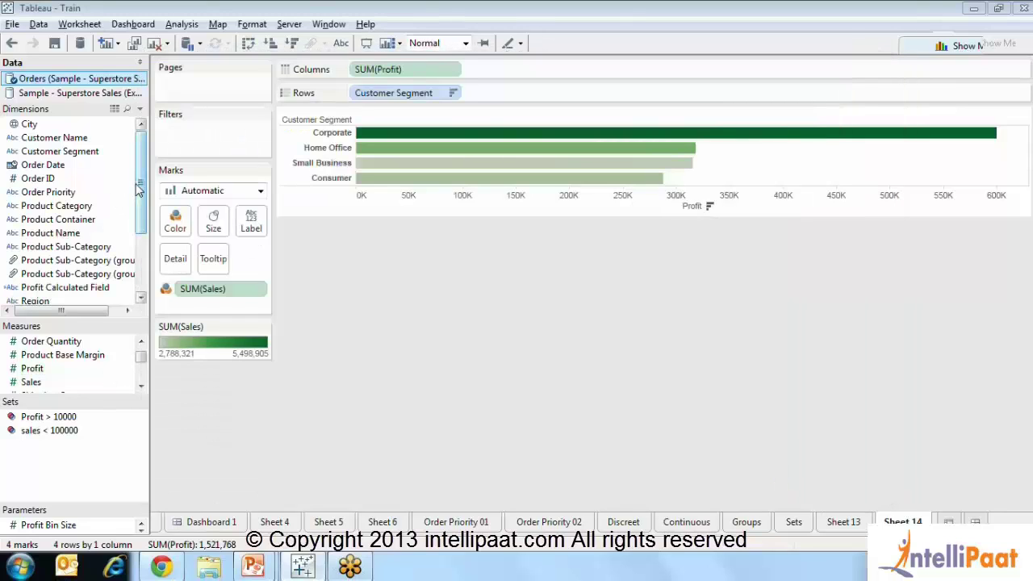
drag(139, 188, 139, 203)
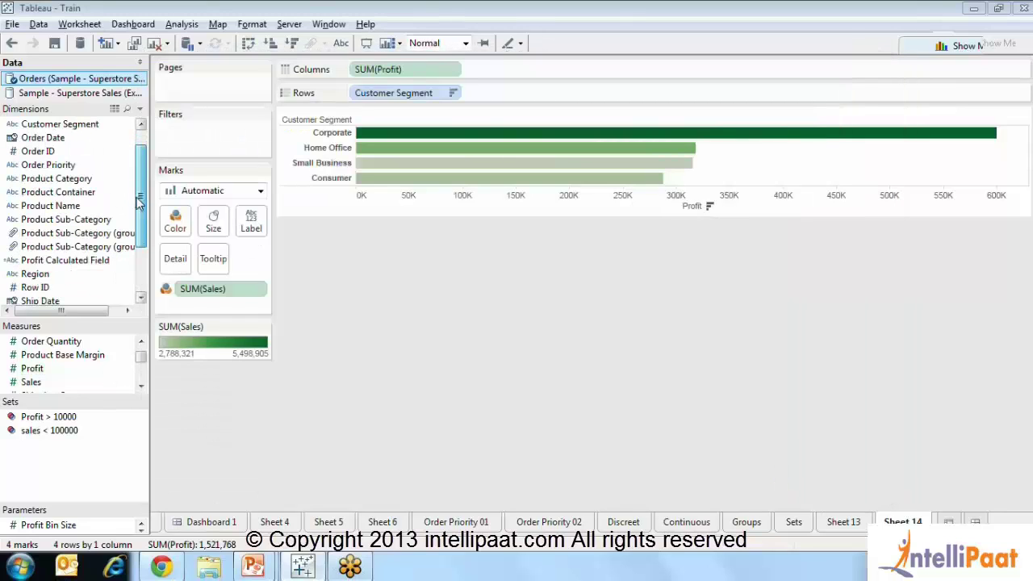
click(91, 266)
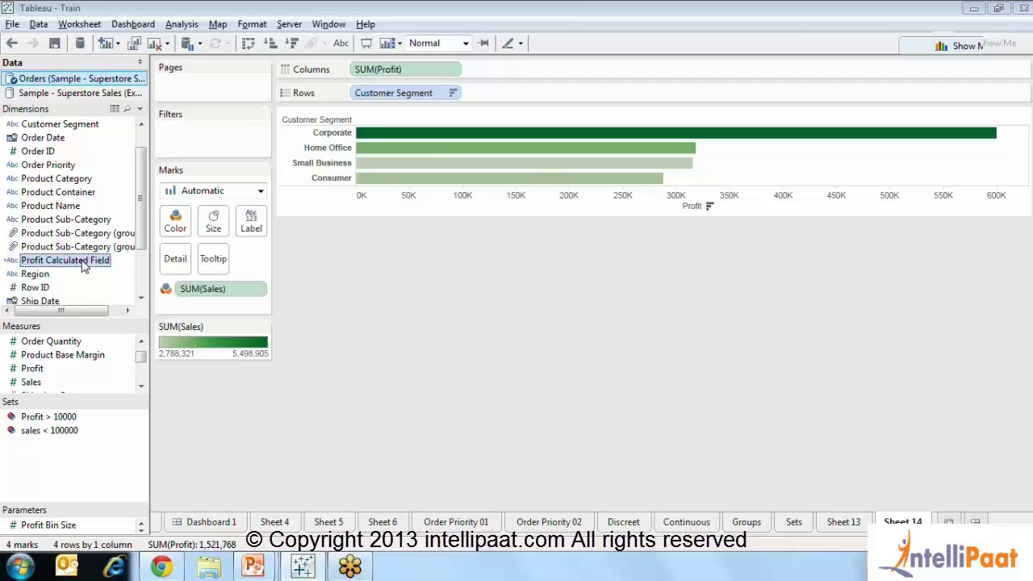
On a new Sheet 15, put Profit Calculated Field on Rows, showing one No row.
key(ctrl+m)
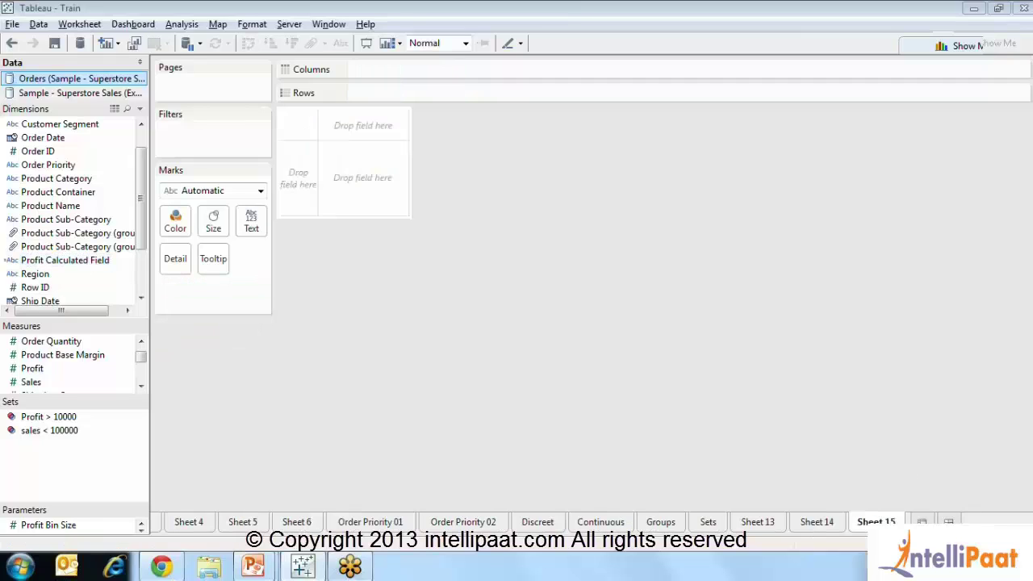
drag(64, 260, 436, 95)
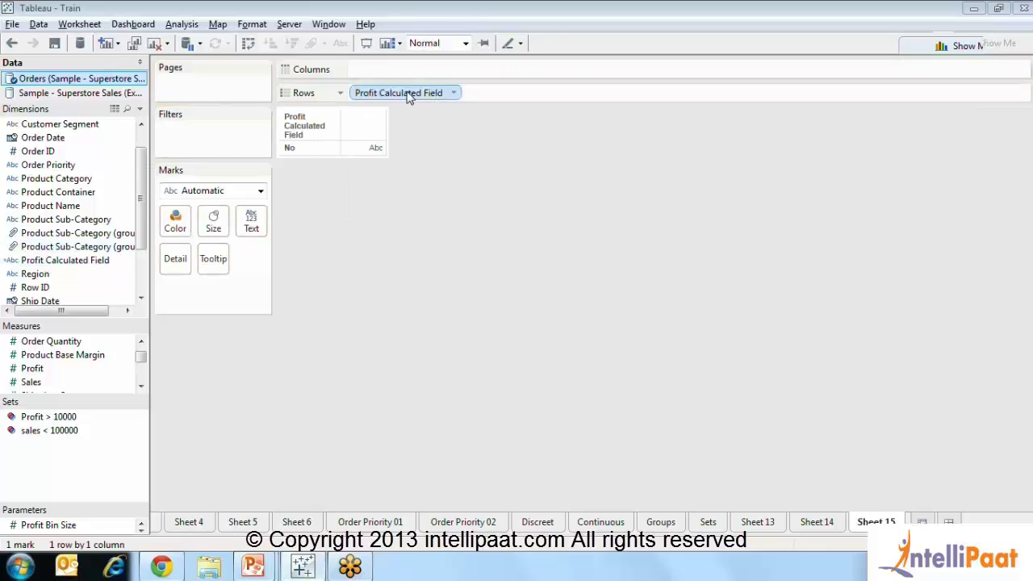
click(407, 95)
drag(412, 117, 430, 96)
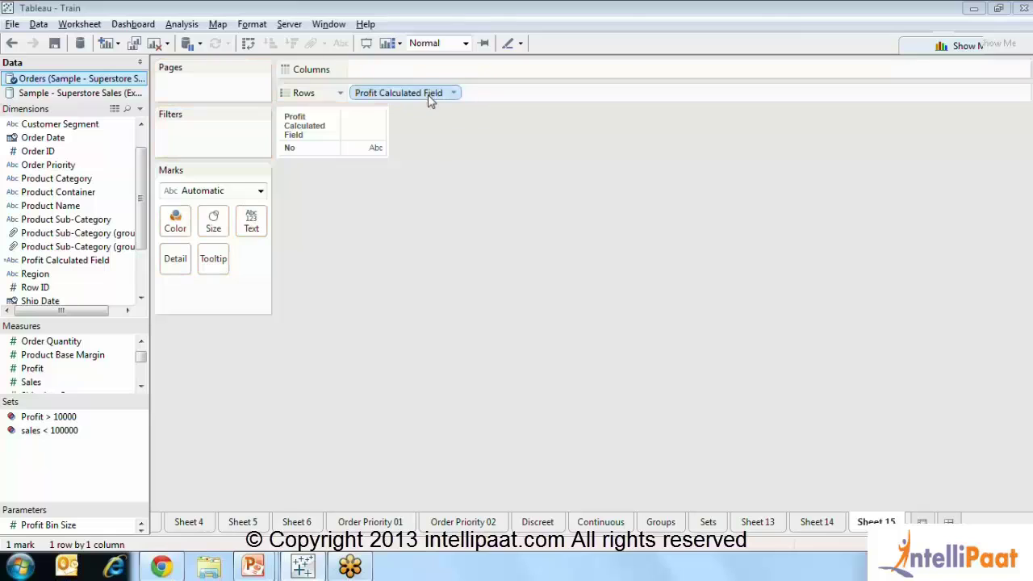
Edit Profit Calculated Field to change its threshold from 1000000 to 10000.
right_click(63, 264)
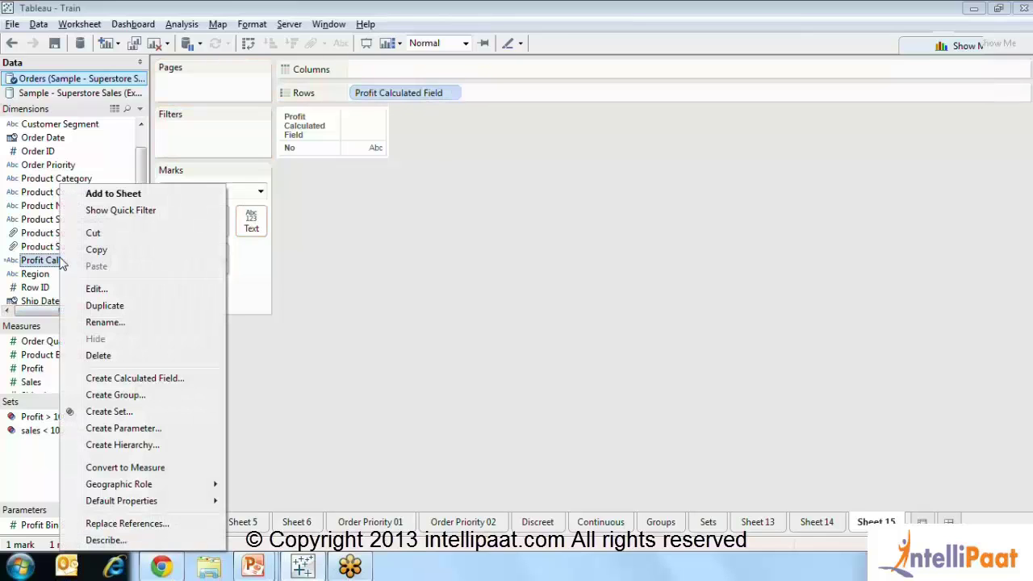
click(84, 291)
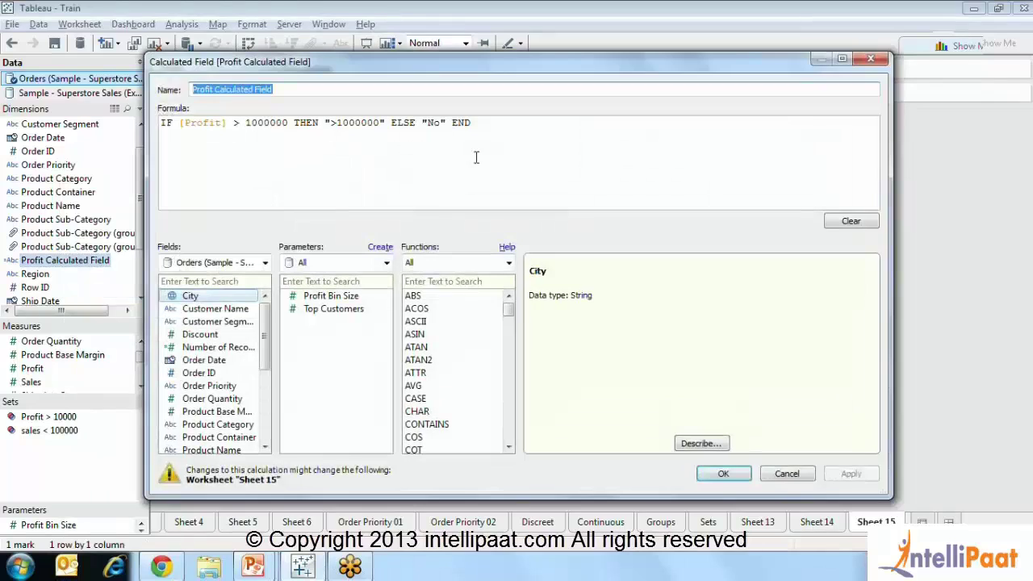
click(289, 125)
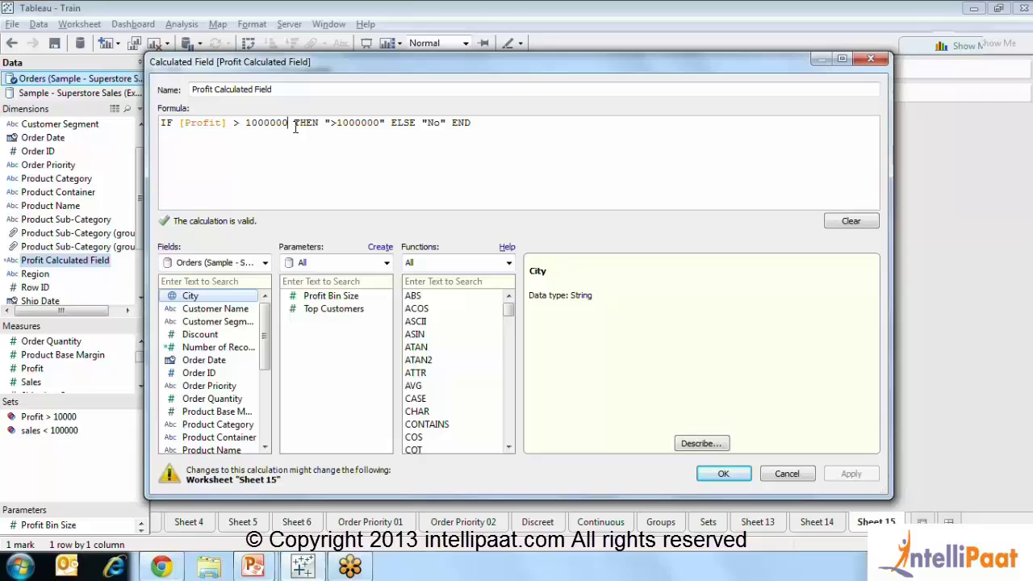
key(BackSpace)
key(BackSpace)
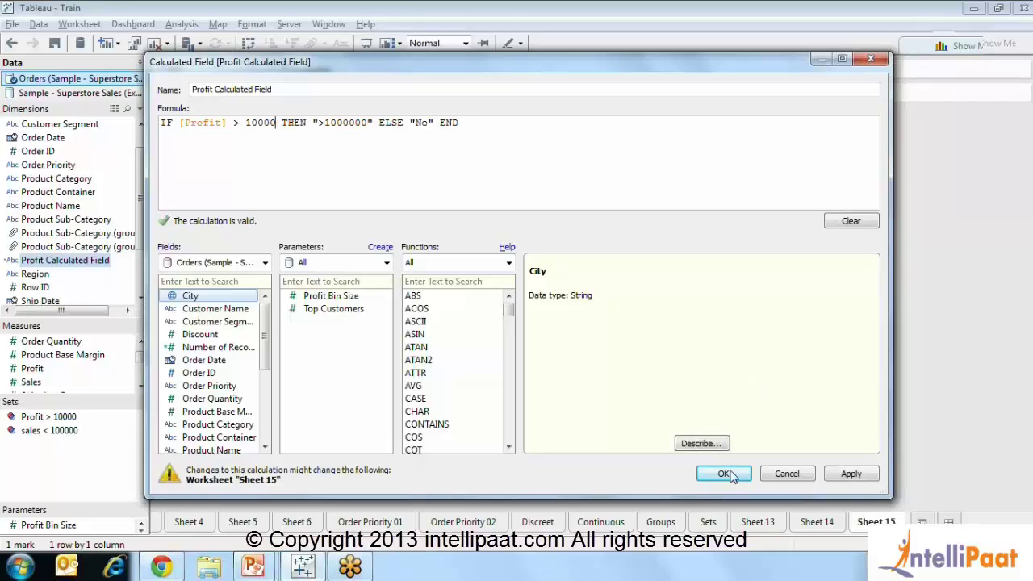
click(724, 474)
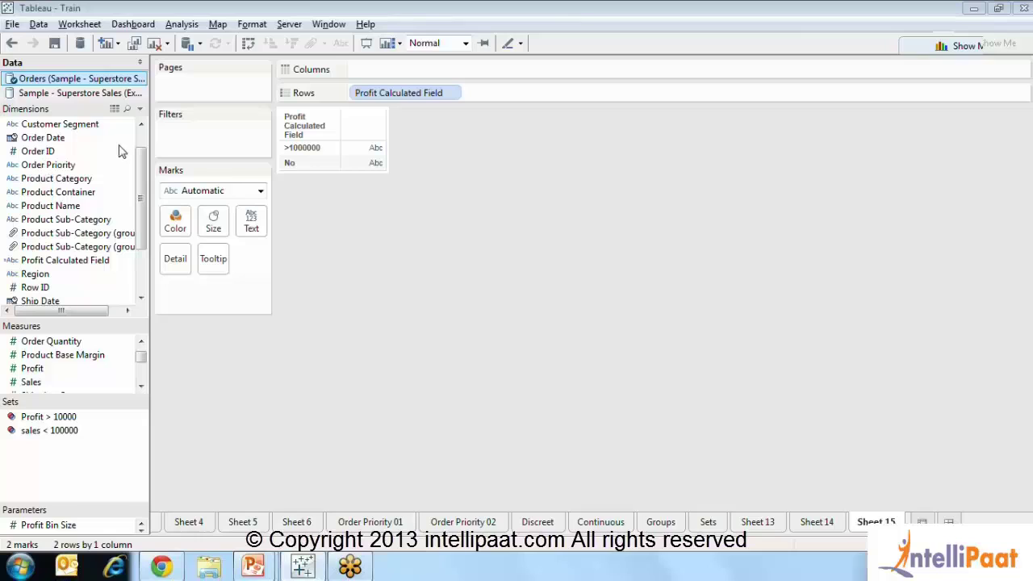
Add Customer Name to Rows after Profit Calculated Field, briefly swapping the pill order.
click(140, 125)
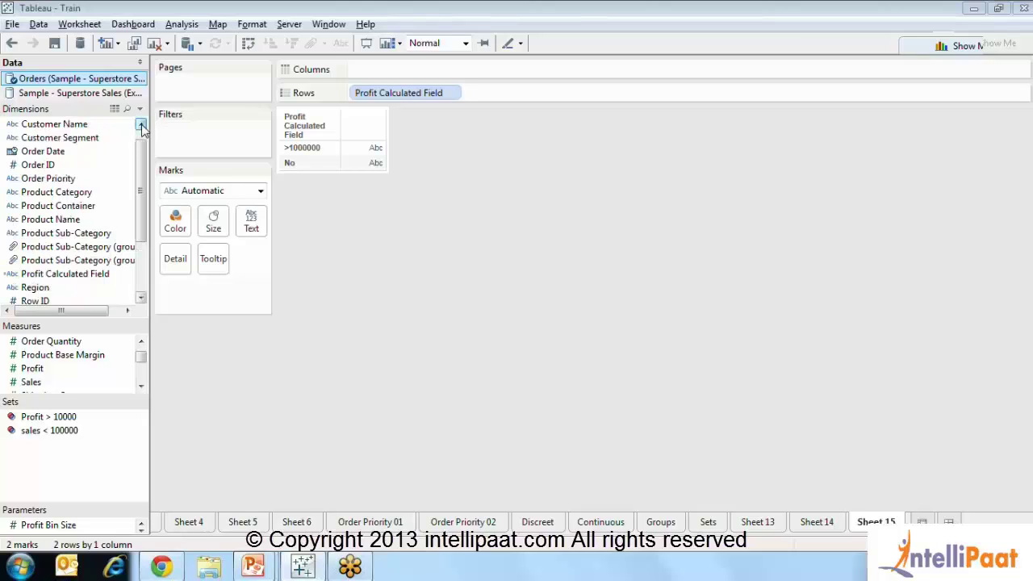
click(141, 124)
drag(72, 138, 521, 100)
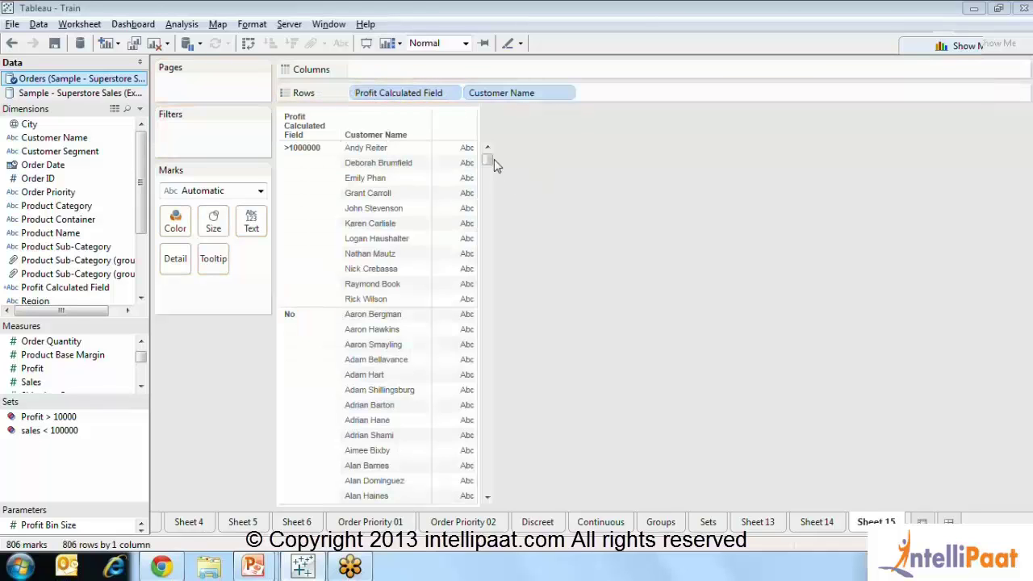
mouse_move(490, 162)
mouse_down()
mouse_move(487, 224)
mouse_move(491, 162)
mouse_up()
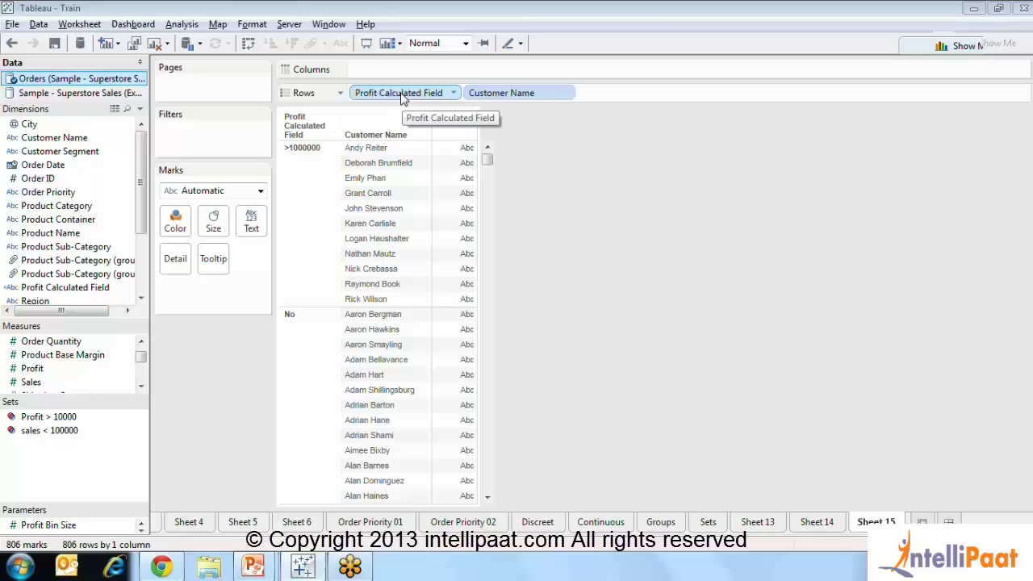
drag(402, 95, 659, 99)
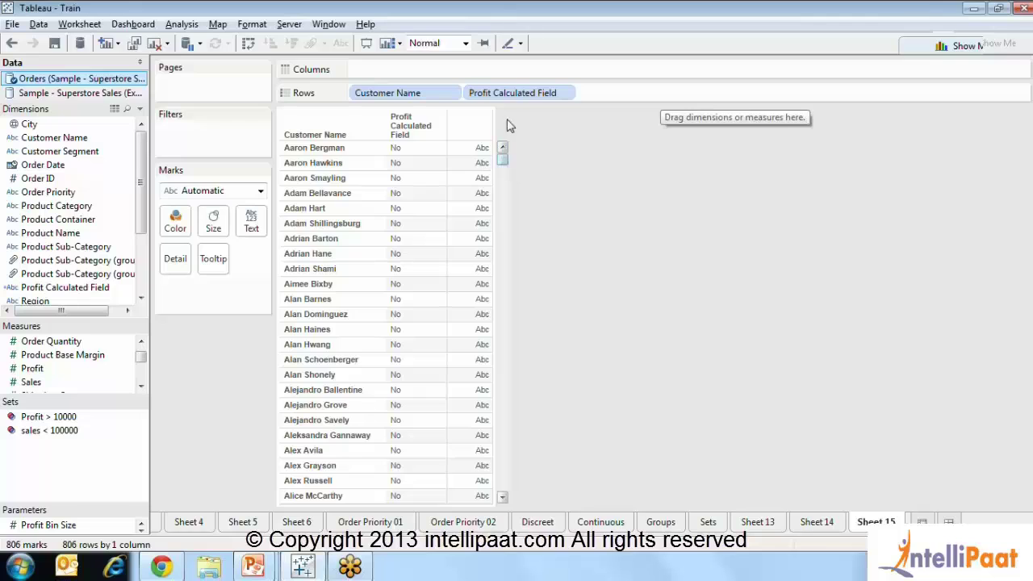
drag(506, 97, 358, 103)
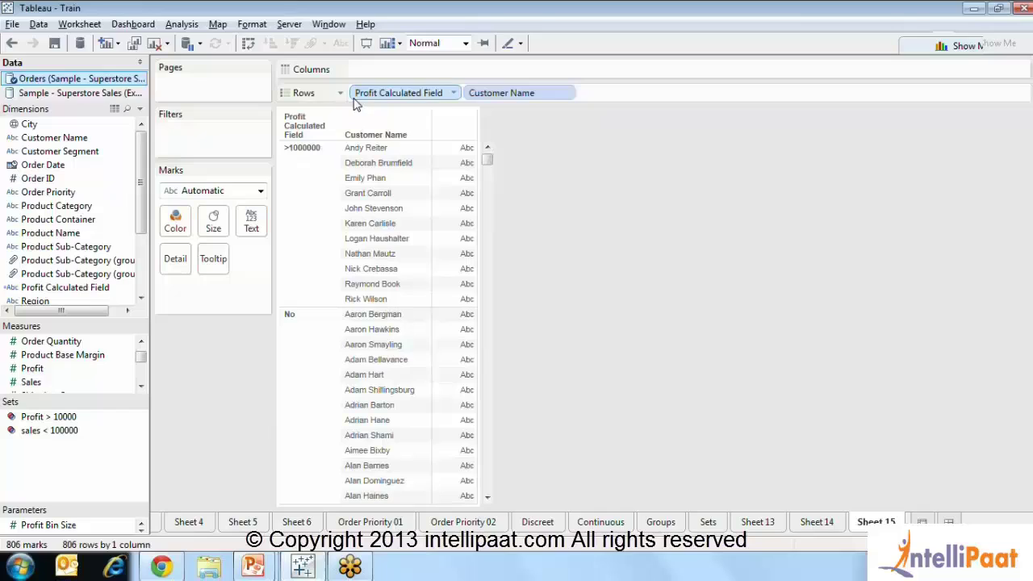
Reopen the editor and review IF [Profit] > 10000 THEN ">1000000" ELSE "No" END.
right_click(95, 290)
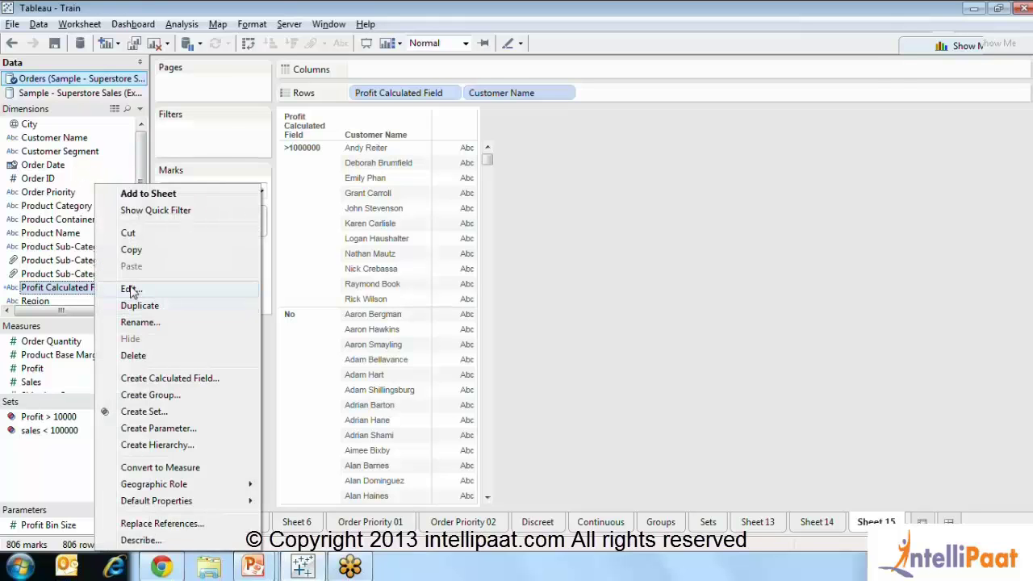
click(131, 289)
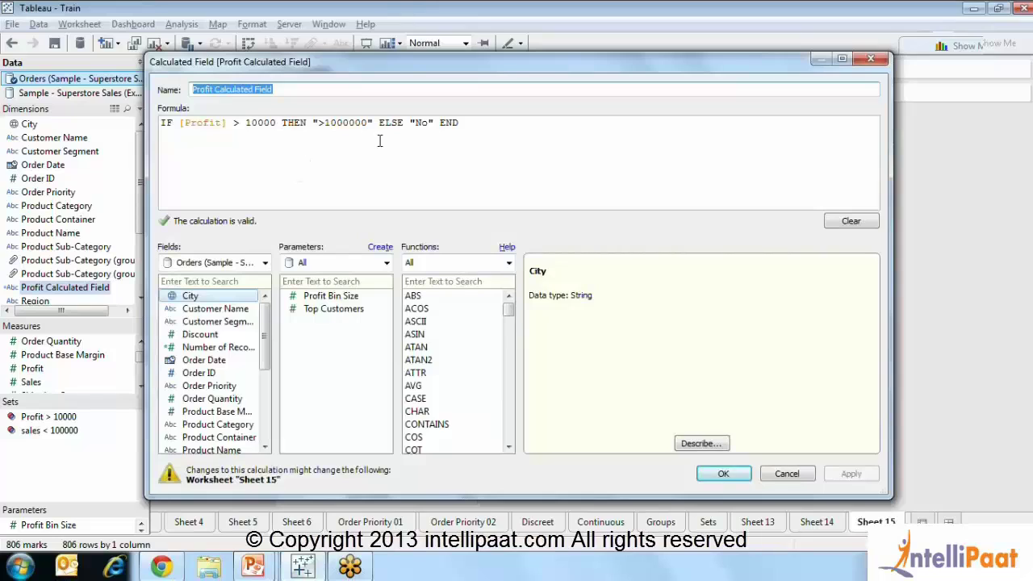
key(Tab)
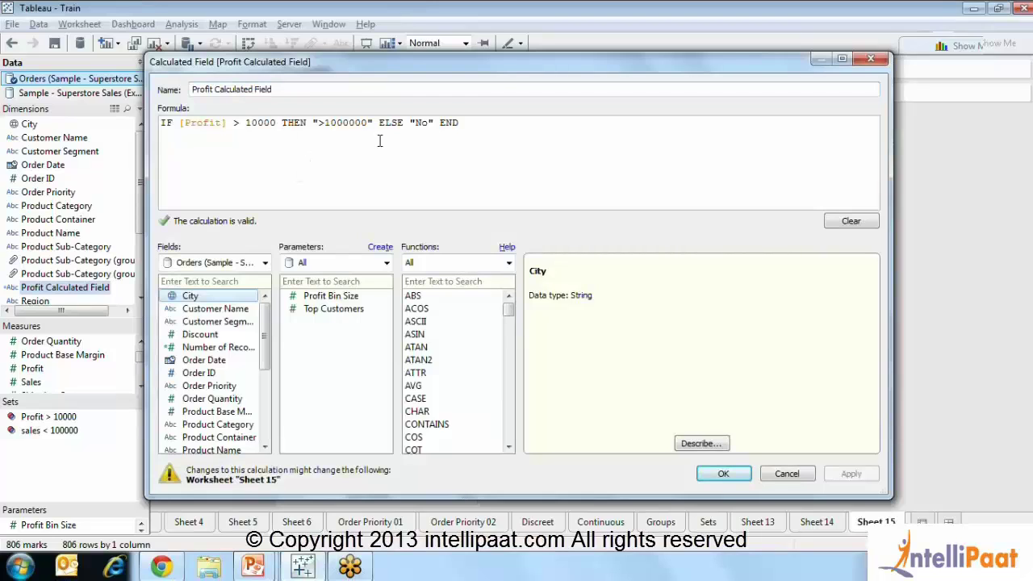
drag(374, 123, 315, 113)
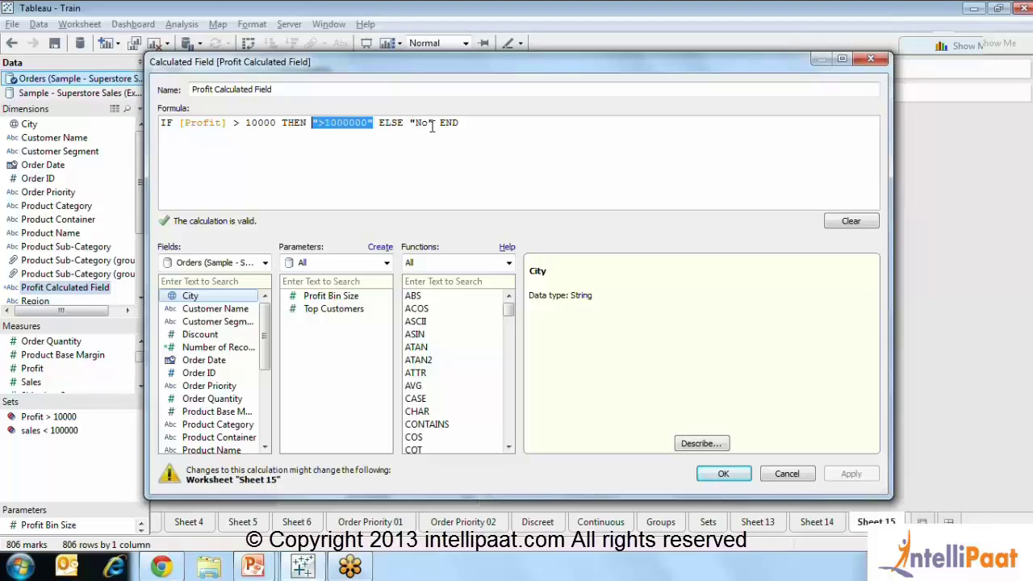
drag(435, 123, 413, 125)
drag(178, 123, 270, 107)
click(295, 157)
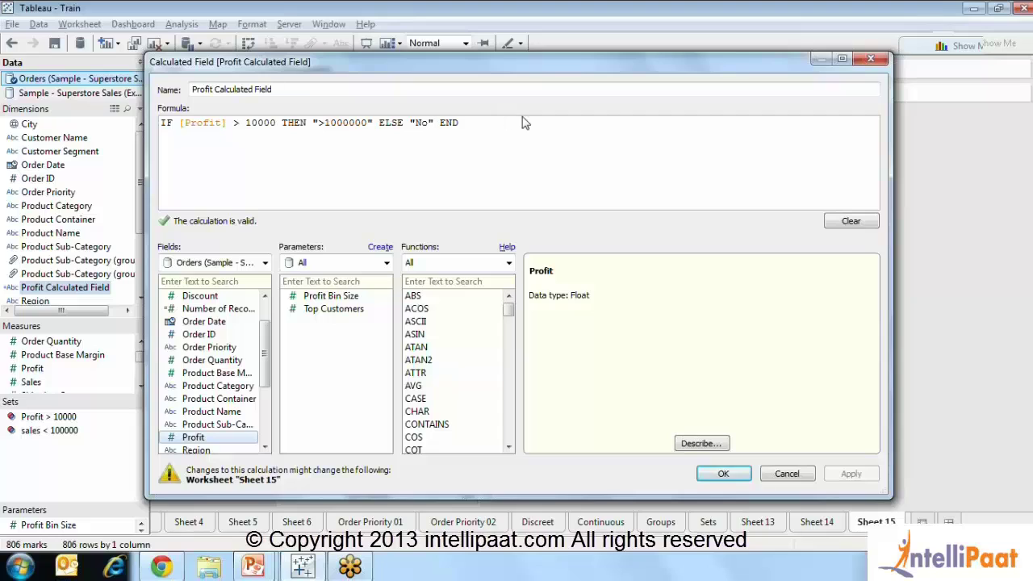
Delete 'No' from the ELSE branch and review the type-mismatch error details.
key(BackSpace)
key(BackSpace)
key(BackSpace)
key(BackSpace)
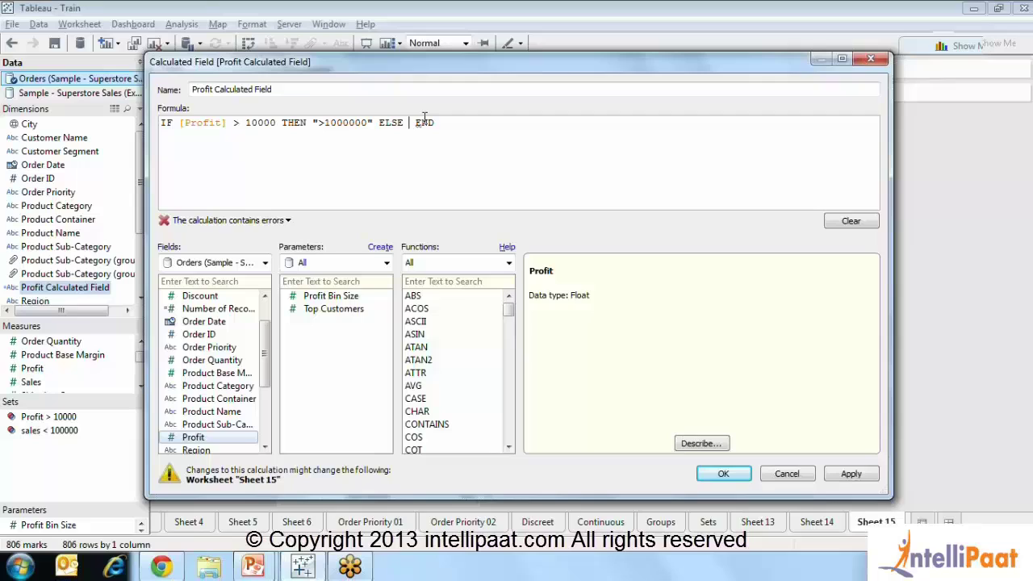
click(281, 225)
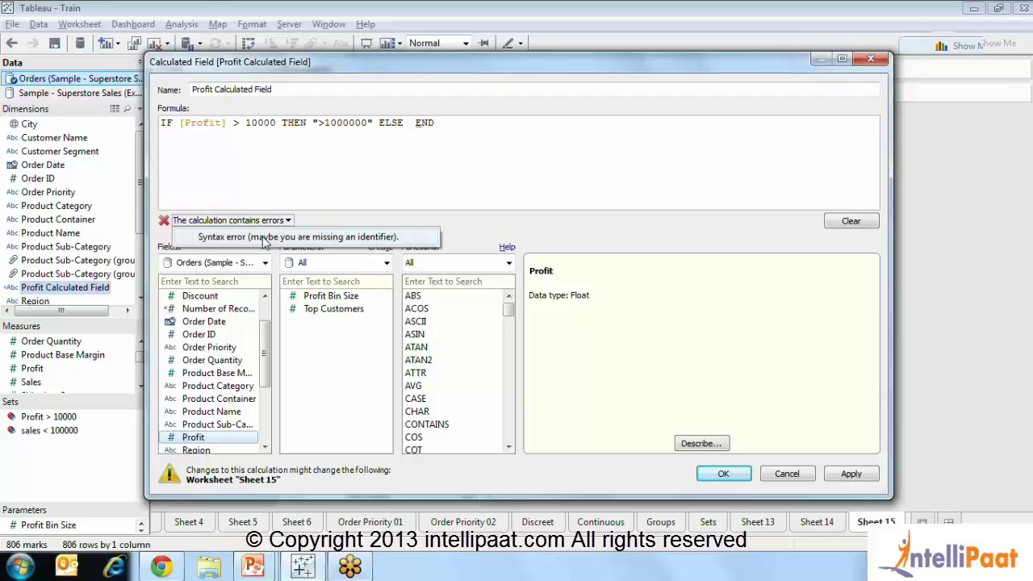
click(412, 122)
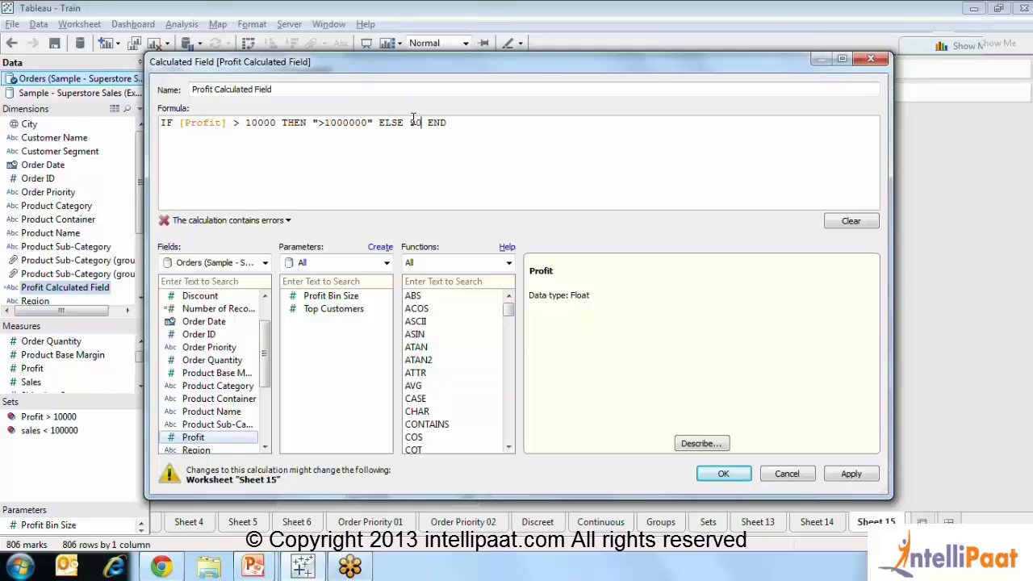
click(262, 220)
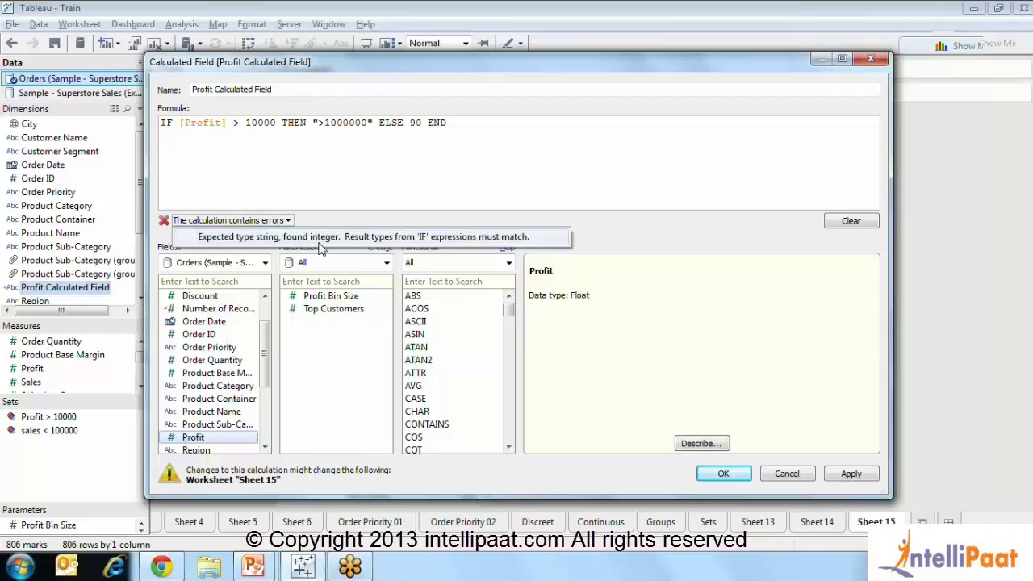
click(244, 136)
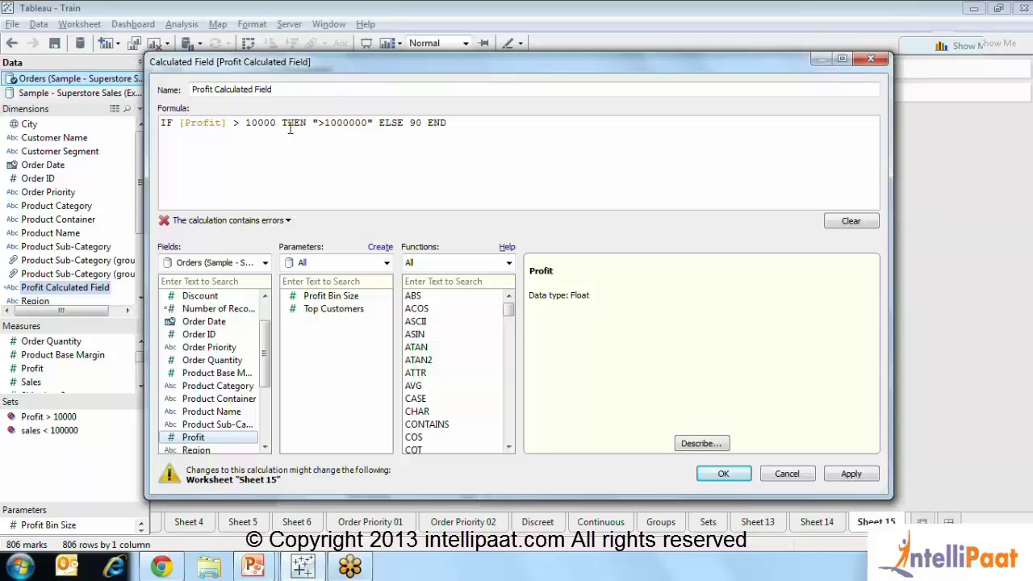
Wrap the ELSE value 90 in quotes so it matches the ">1000000" string result.
click(368, 121)
drag(373, 123, 308, 126)
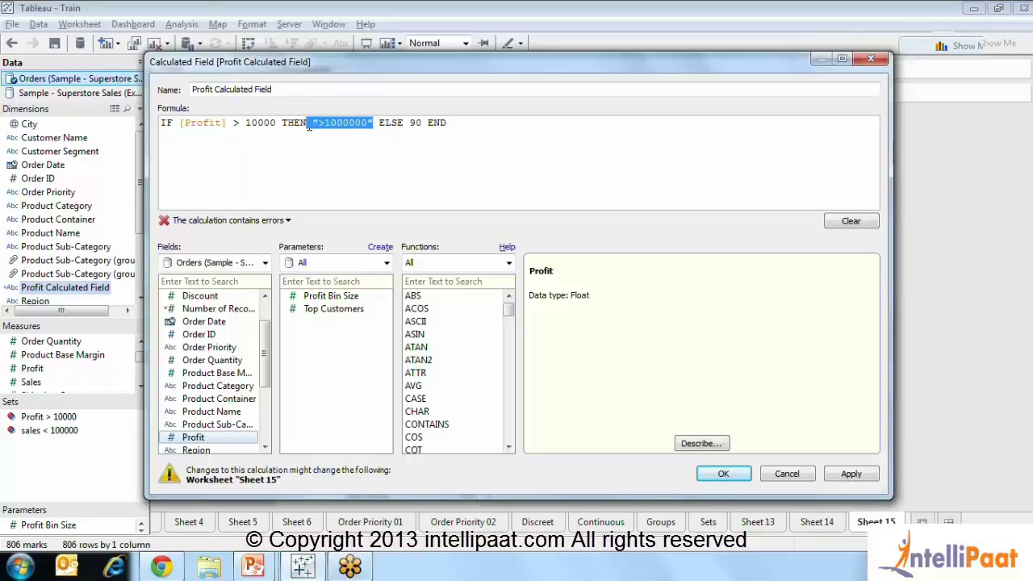
double_click(422, 122)
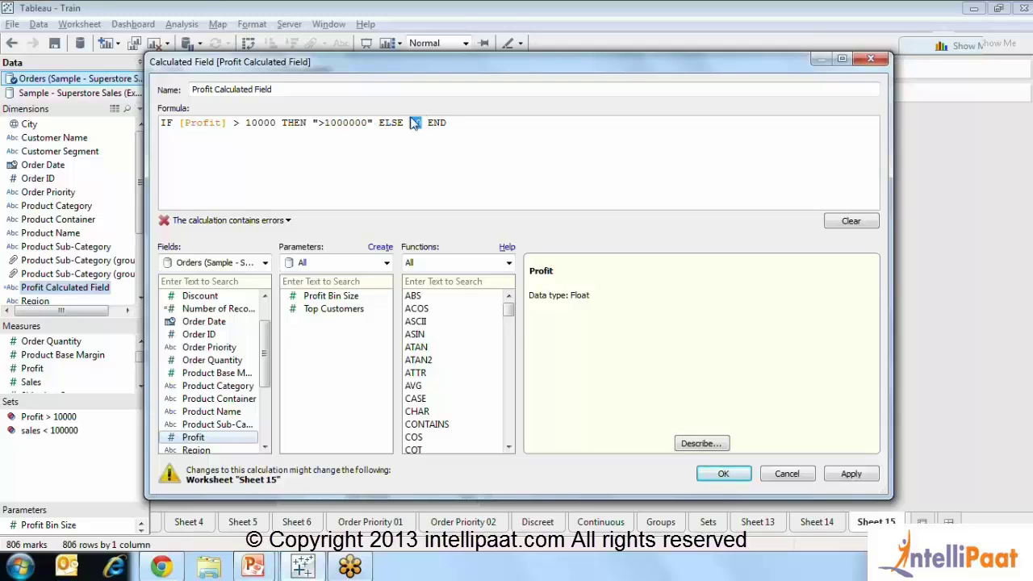
click(287, 222)
click(419, 131)
key(Left)
key(Left)
key(Left)
key(Left)
text(")
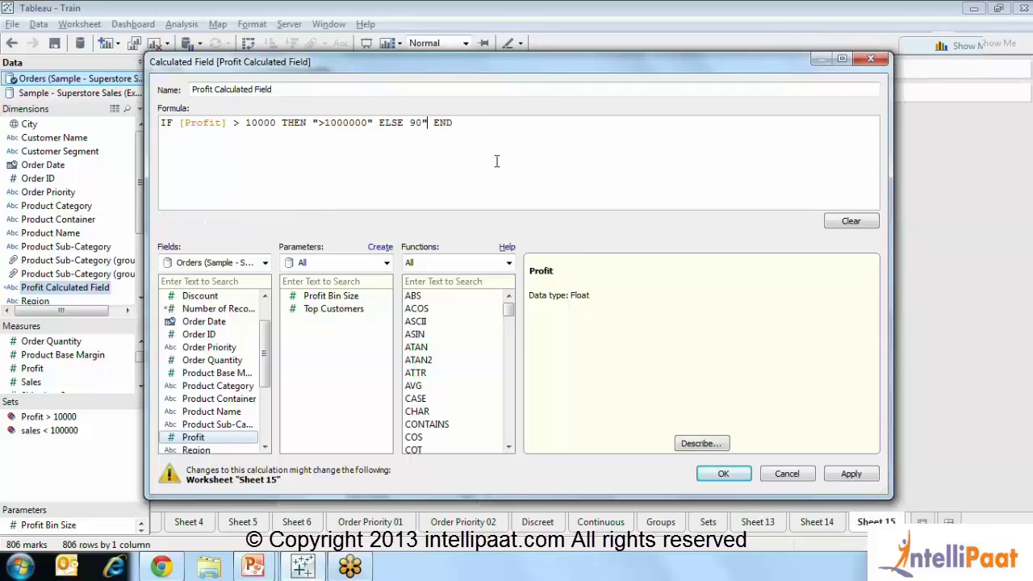
key(Left)
key(Left)
key(Left)
text(")
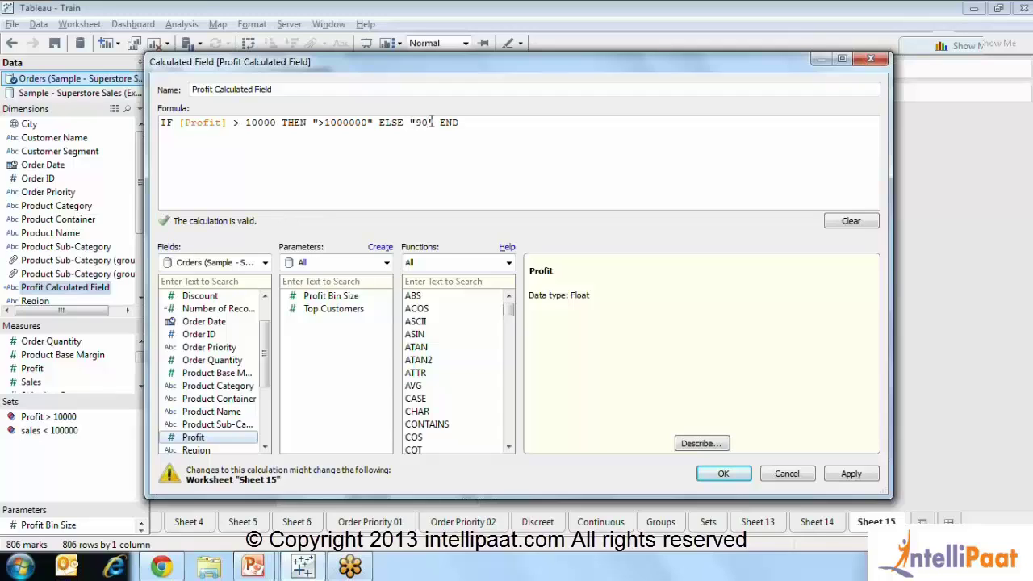
Filter to Logical functions and read the IF, IFNULL, IIF, ISDATE, ZN, ISNULL and CASE descriptions.
click(495, 267)
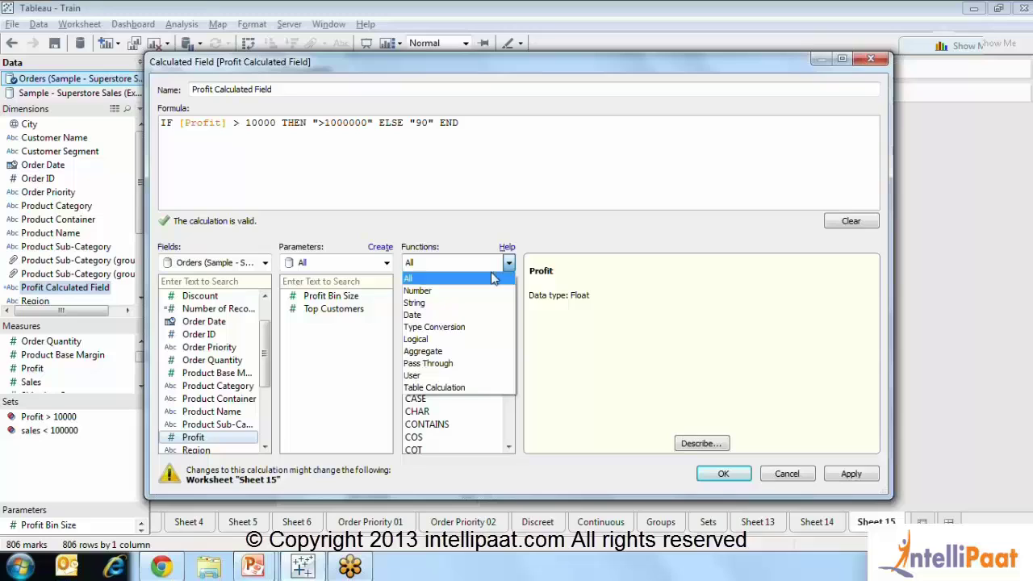
click(427, 339)
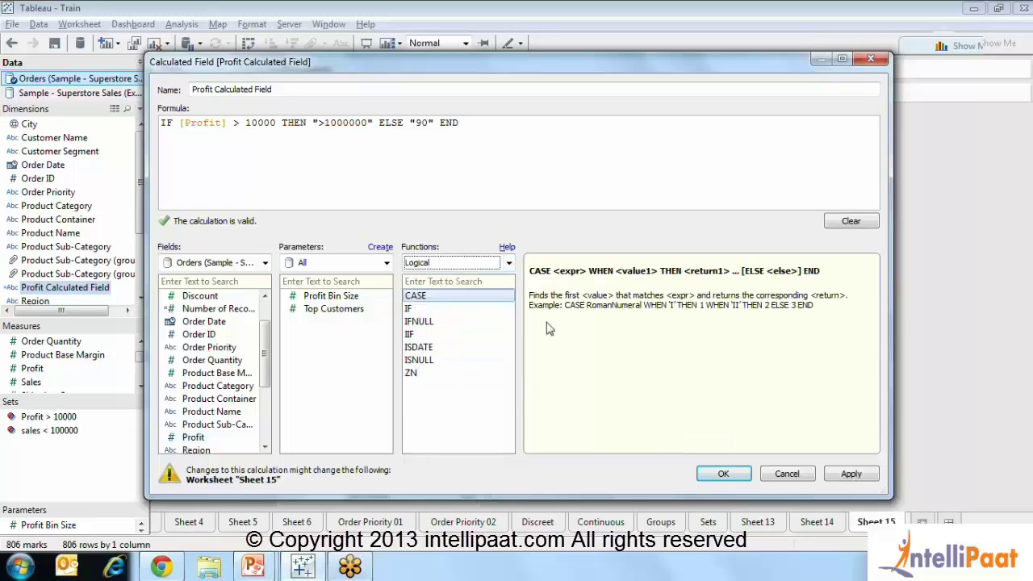
click(452, 308)
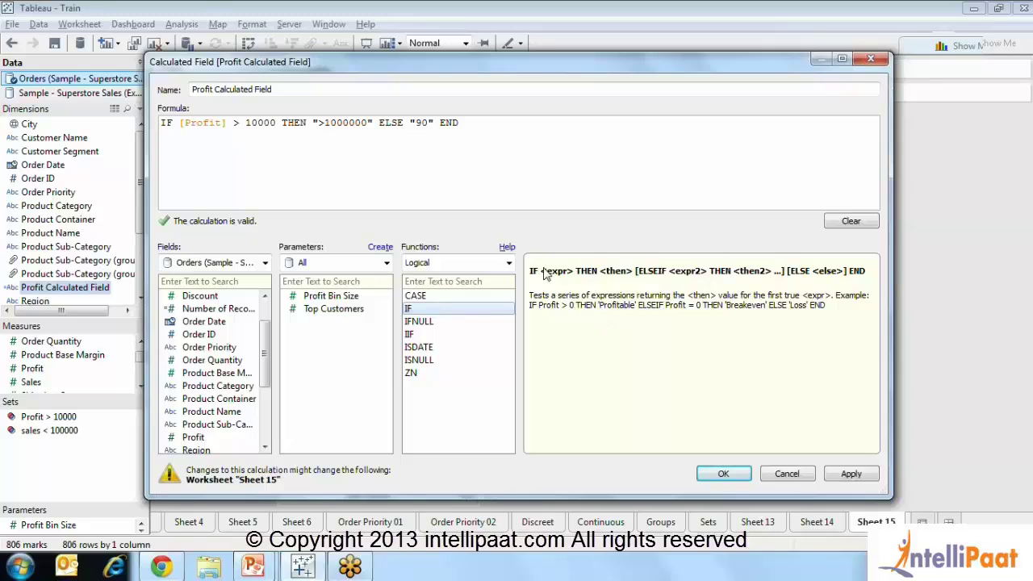
click(431, 322)
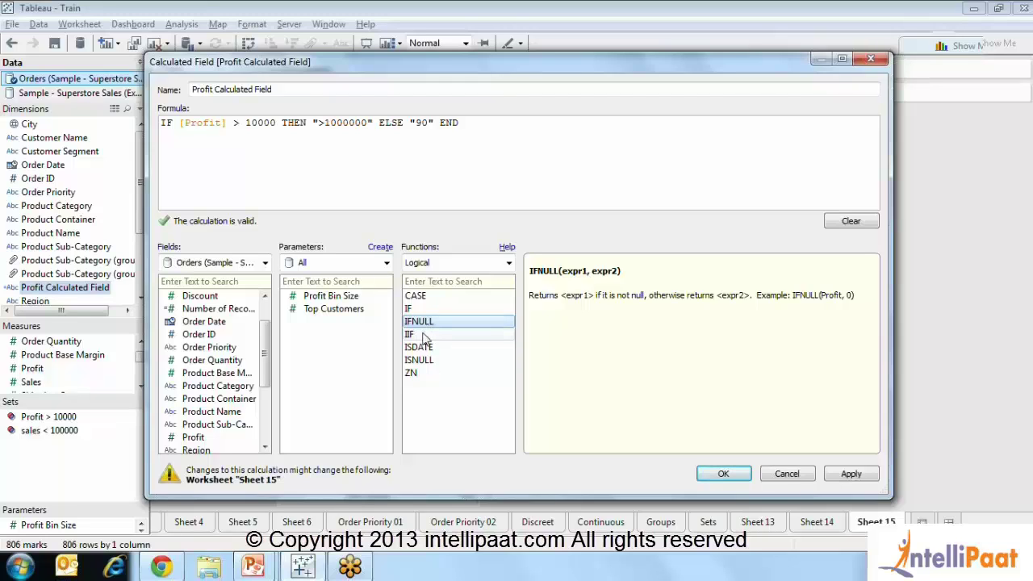
click(421, 335)
click(418, 347)
click(416, 373)
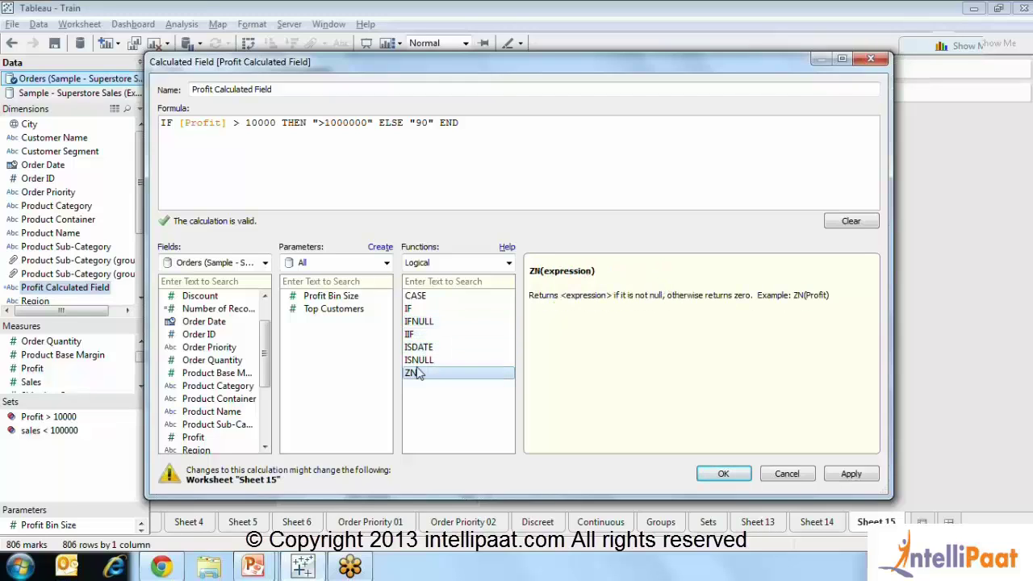
click(418, 360)
click(416, 296)
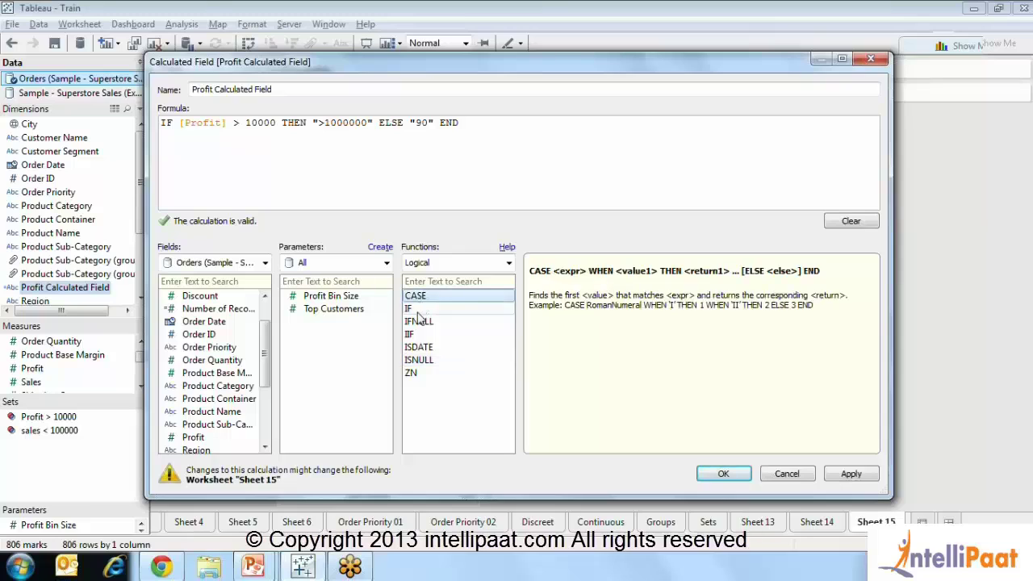
click(416, 309)
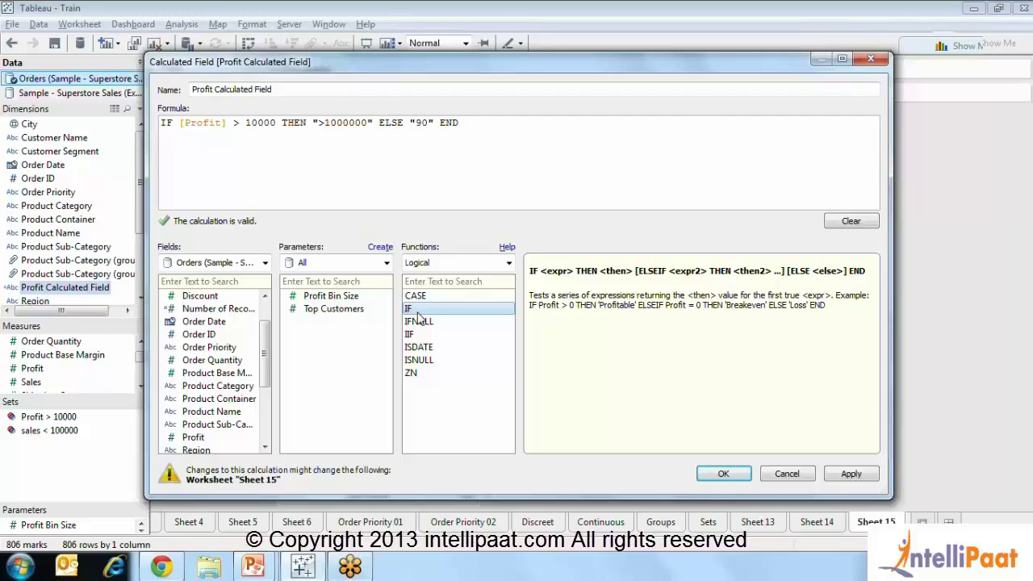
Show the Number functions, then save the calculation so Sheet 15 groups customers under 90.
click(508, 264)
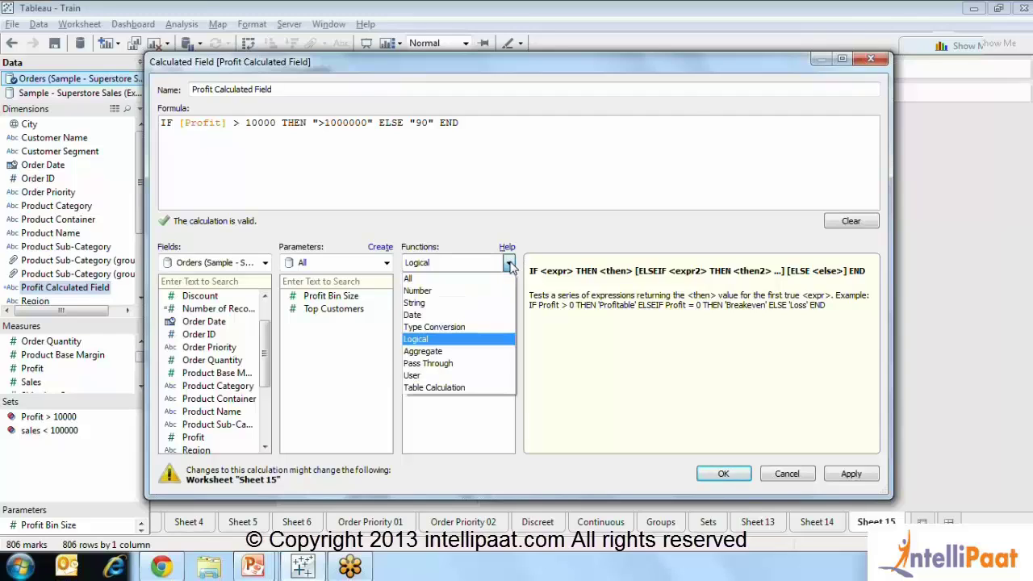
click(468, 290)
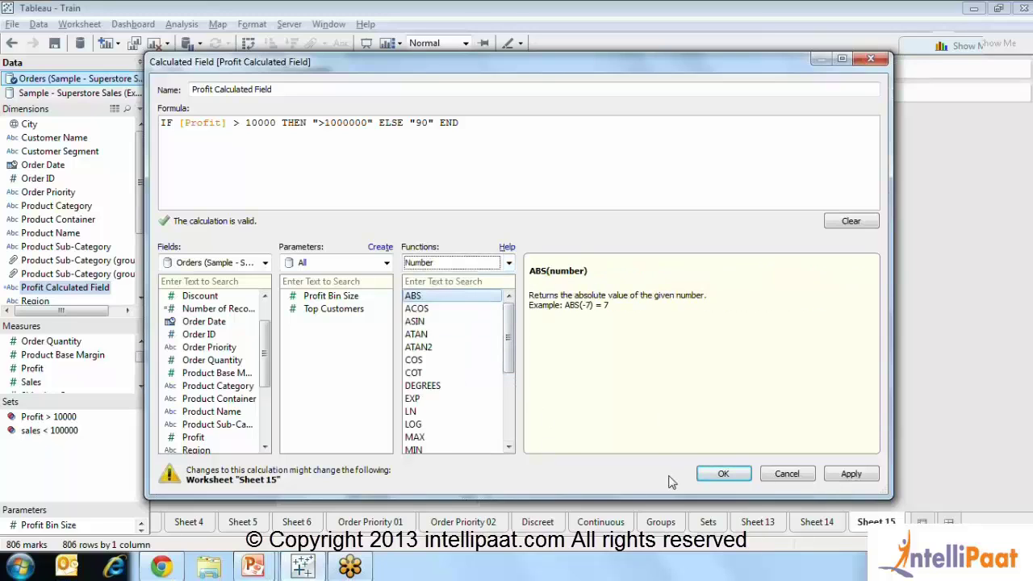
click(721, 476)
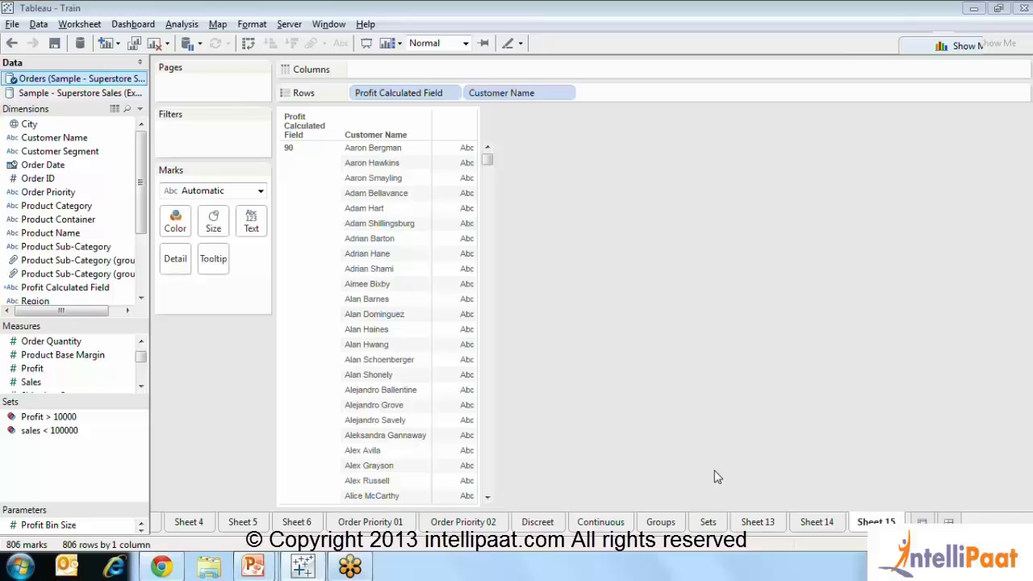
drag(487, 159, 482, 505)
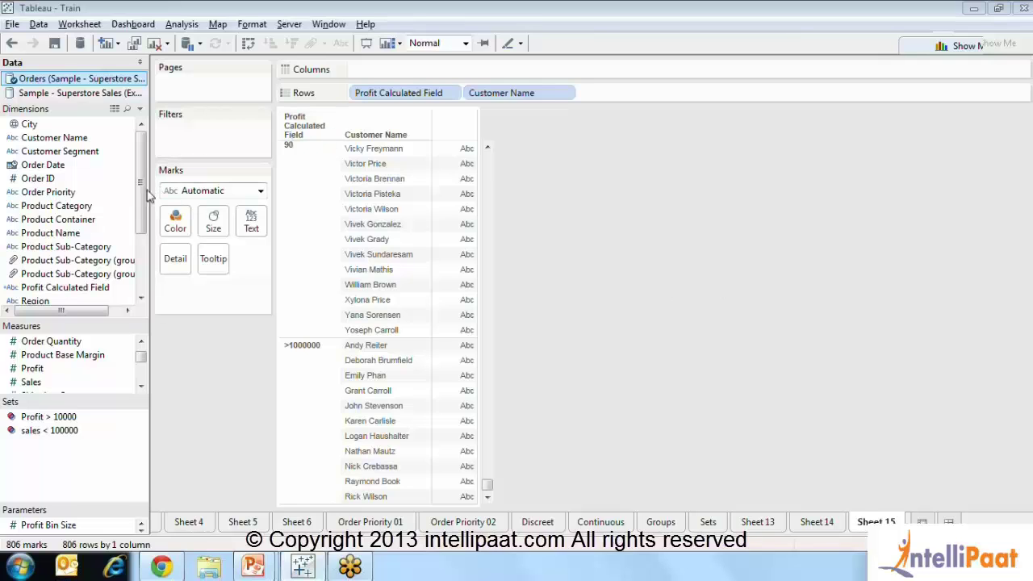
drag(143, 195, 143, 252)
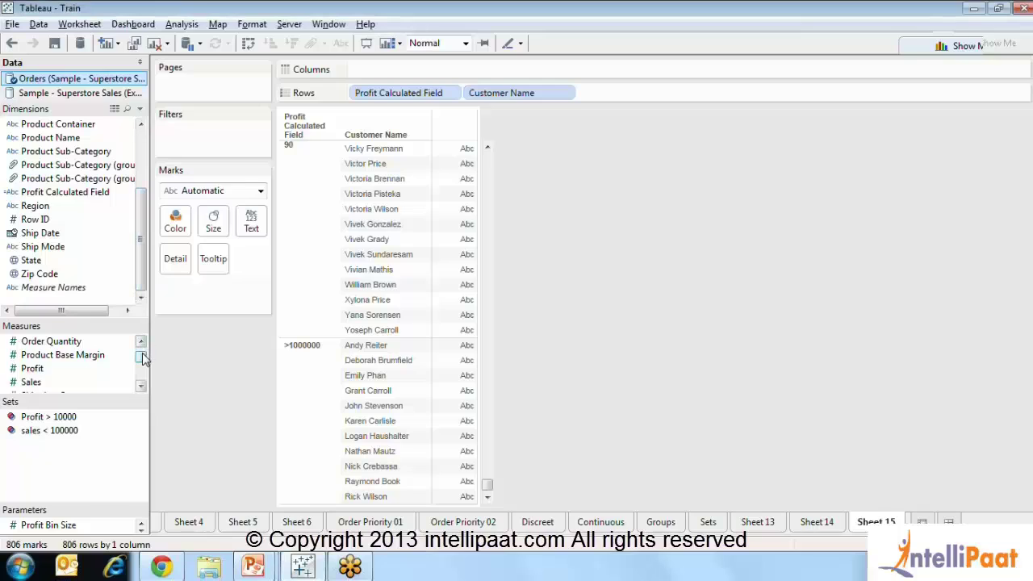
mouse_move(142, 358)
mouse_down()
mouse_move(142, 374)
mouse_move(142, 355)
mouse_up()
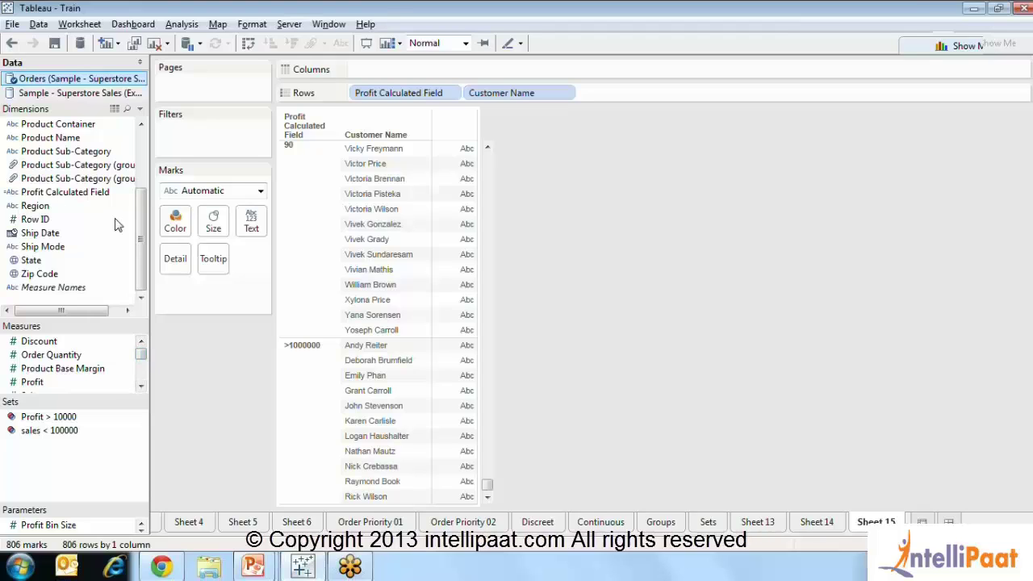
click(66, 369)
click(79, 267)
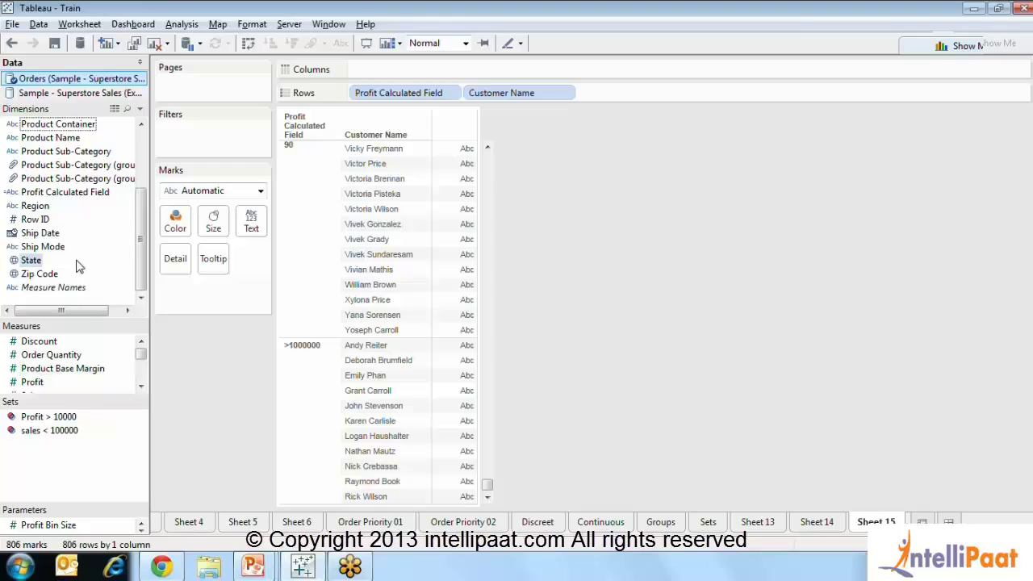
click(46, 151)
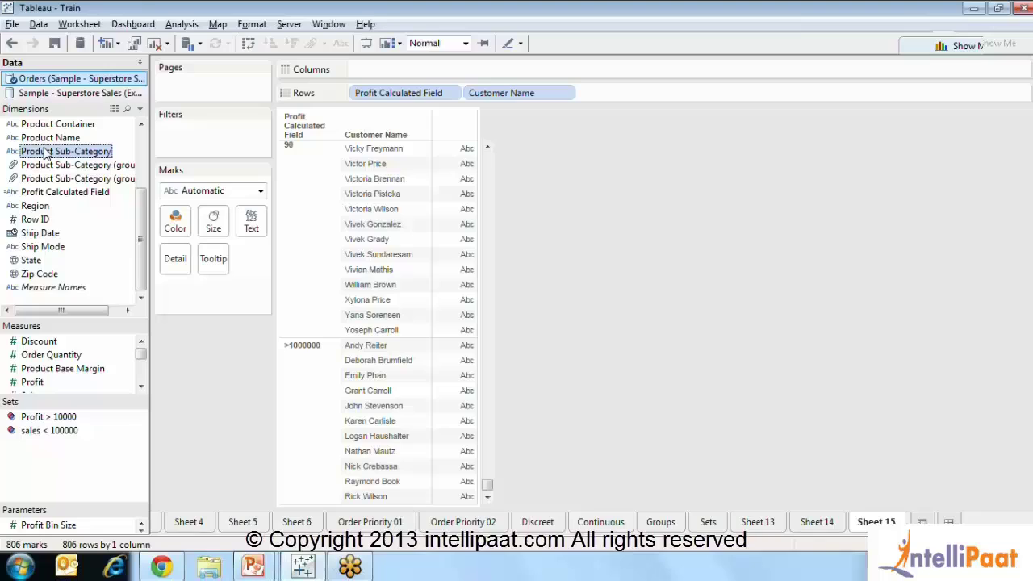